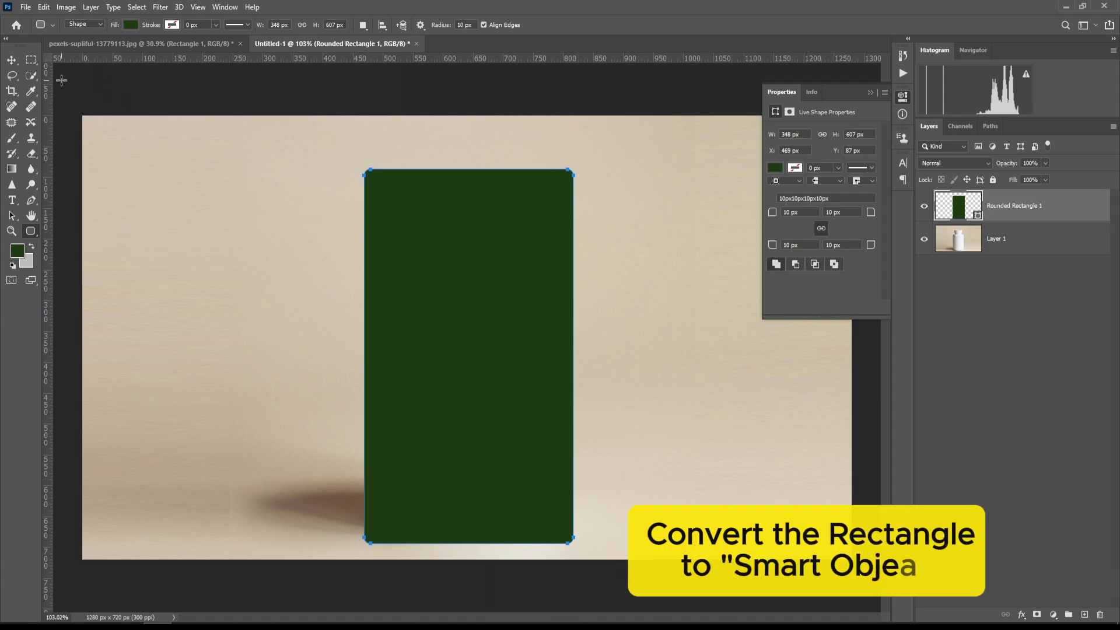
# Step: Convert the green rounded rectangle layer to a Smart Object and lower its opacity to 58%
pyautogui.press('v')
pyautogui.rightClick(1016, 214)
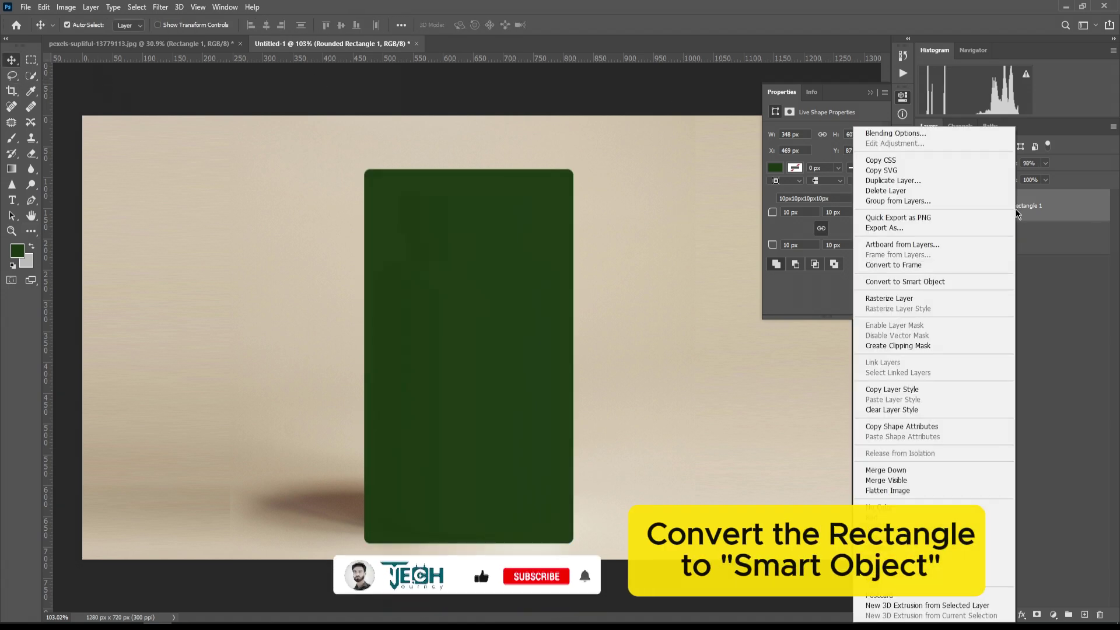
pyautogui.click(909, 283)
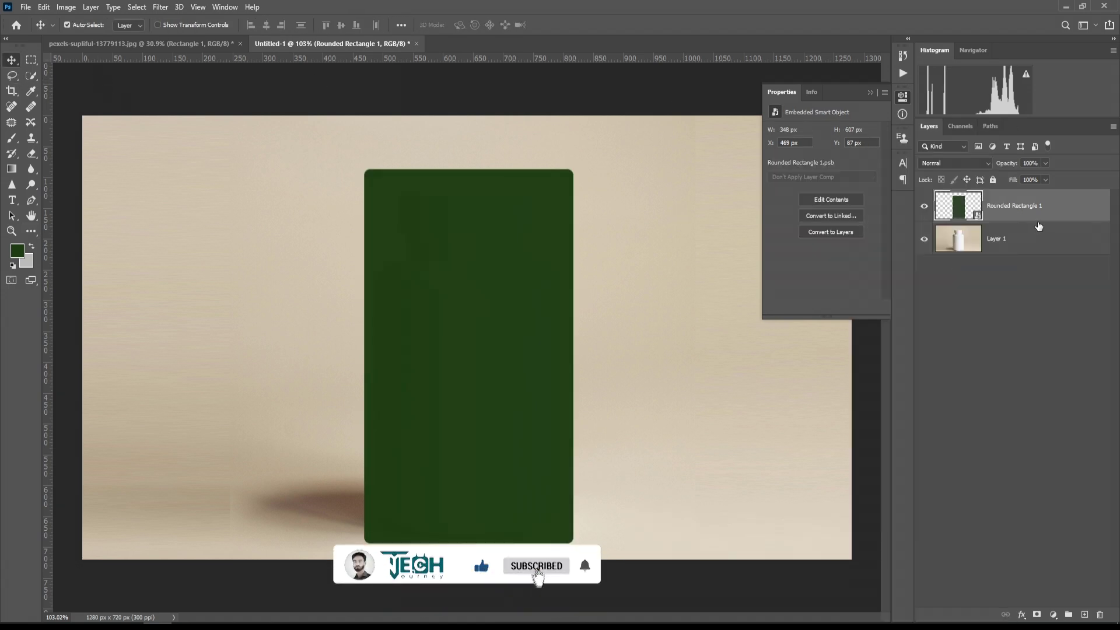
pyautogui.moveTo(1015, 167); pyautogui.dragTo(990, 168)
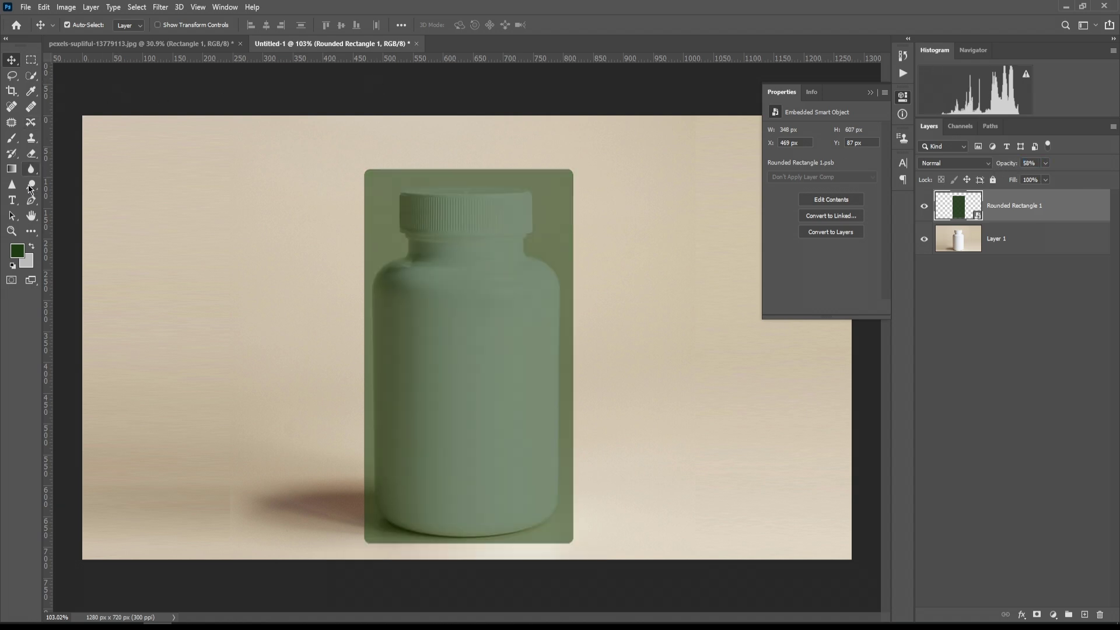
# Step: Start a Warp transform on the green rectangle, pulling its top corners inward and curving its top edge downward
pyautogui.hotkey('ctrl', 't')
pyautogui.rightClick(482, 266)
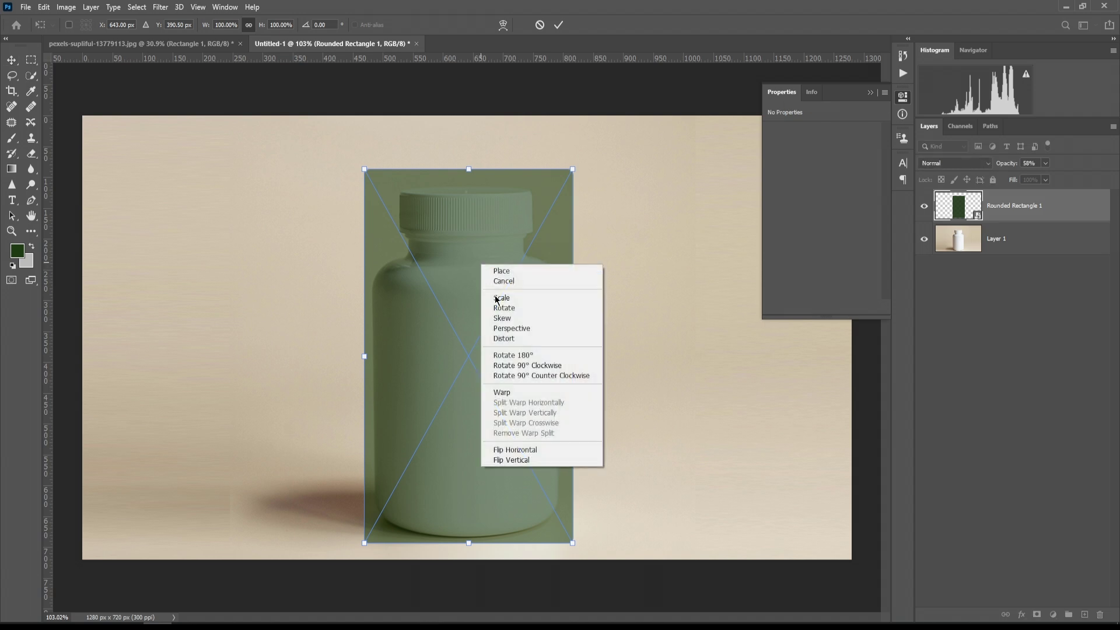
pyautogui.click(503, 392)
pyautogui.moveTo(562, 179); pyautogui.dragTo(544, 187)
pyautogui.moveTo(373, 177); pyautogui.dragTo(383, 184)
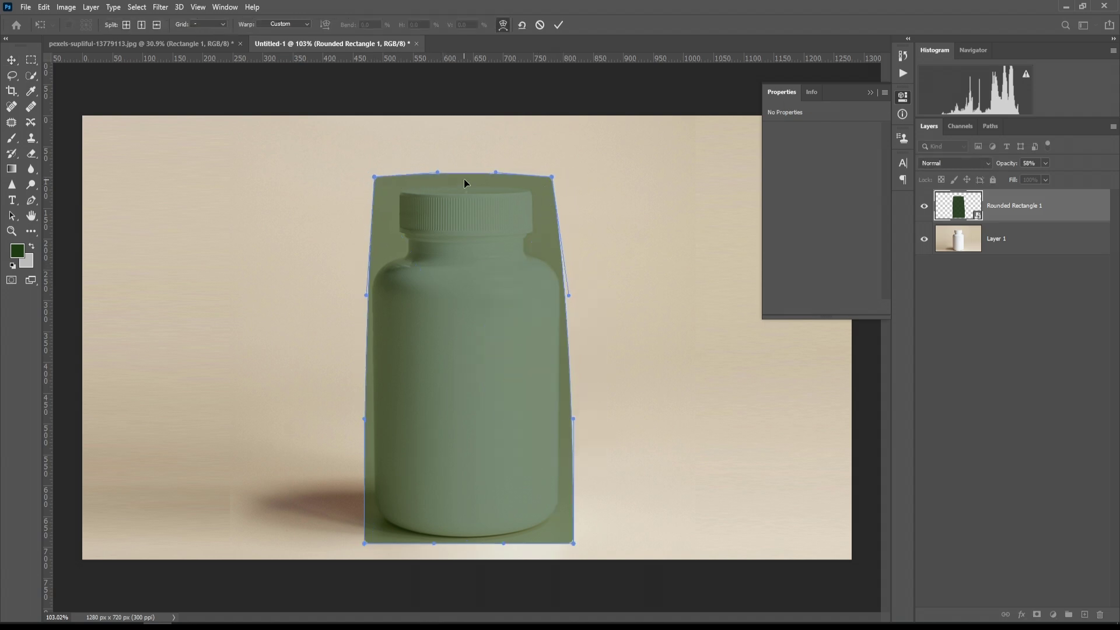
pyautogui.moveTo(463, 178); pyautogui.dragTo(461, 185)
# Step: Warp the rectangle's bottom corners and sides to fit the bottle's outline, apply the transform and hide the rectangle layer
pyautogui.moveTo(374, 527); pyautogui.dragTo(379, 524)
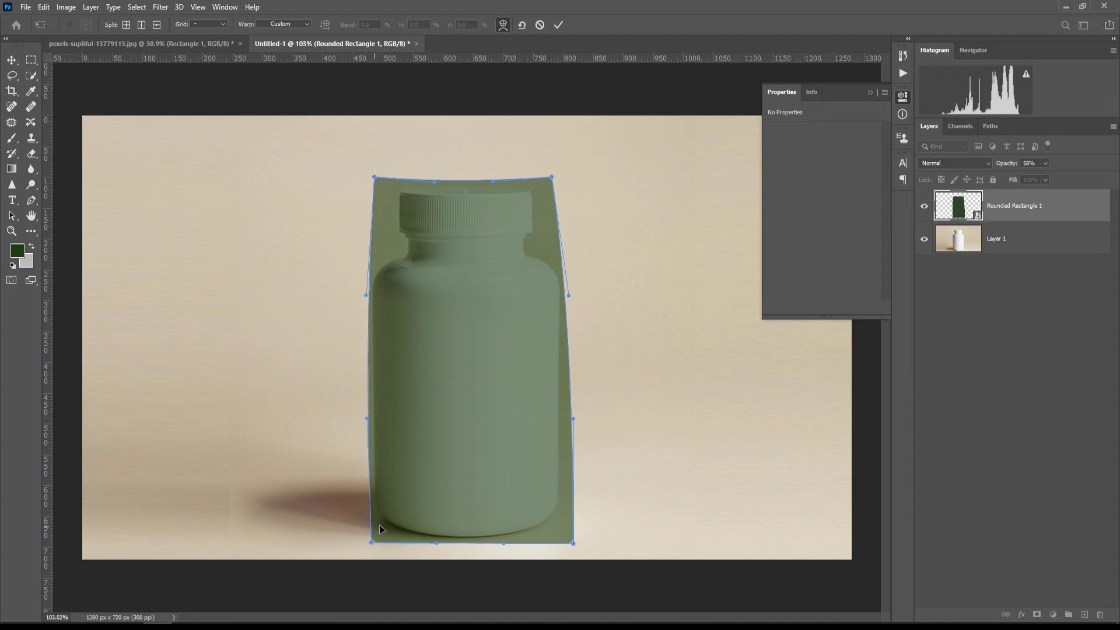
pyautogui.moveTo(567, 534); pyautogui.dragTo(560, 524)
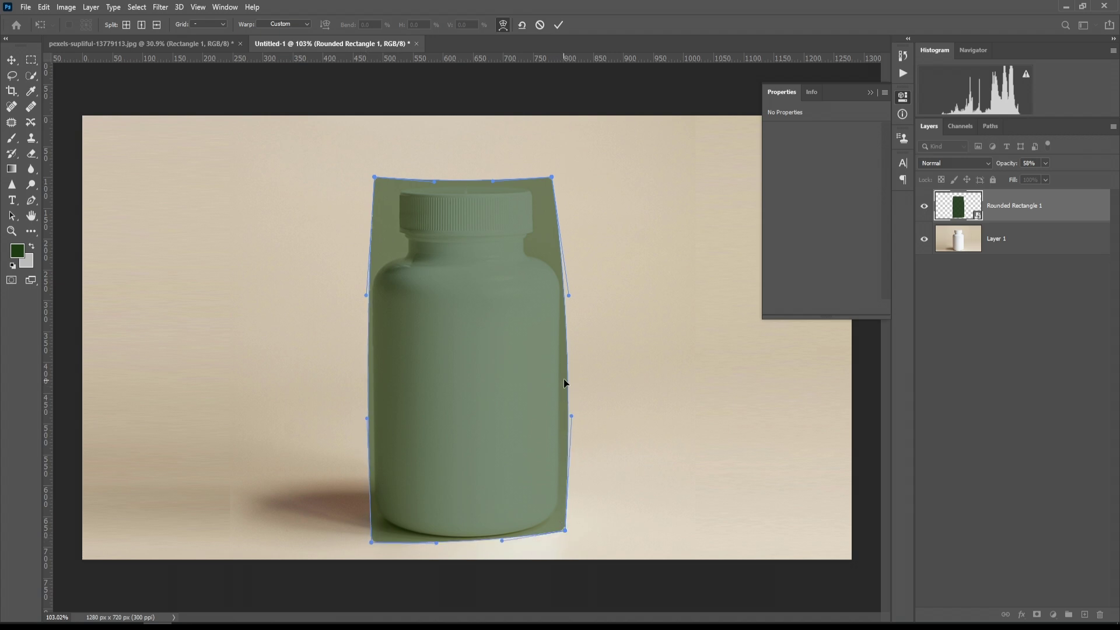
pyautogui.moveTo(565, 383); pyautogui.dragTo(560, 376)
pyautogui.moveTo(388, 531); pyautogui.dragTo(388, 528)
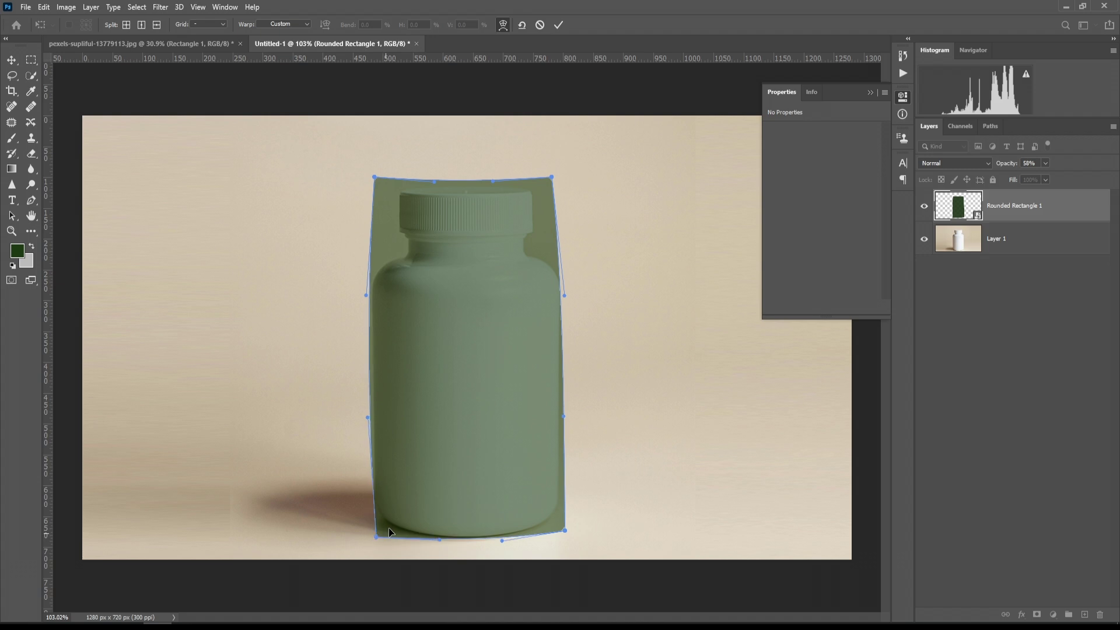
pyautogui.click(558, 25)
pyautogui.click(924, 207)
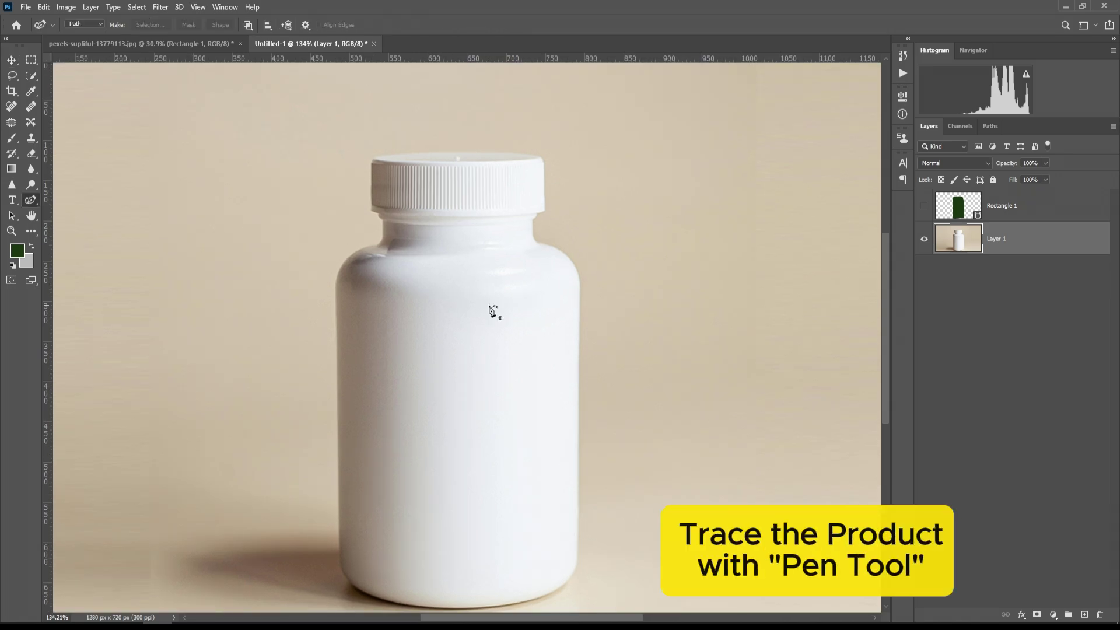
# Step: Begin a Pen tool path just below the cap's left edge and trace down the left side of the bottle's neck
pyautogui.scroll(10, 379, 213)
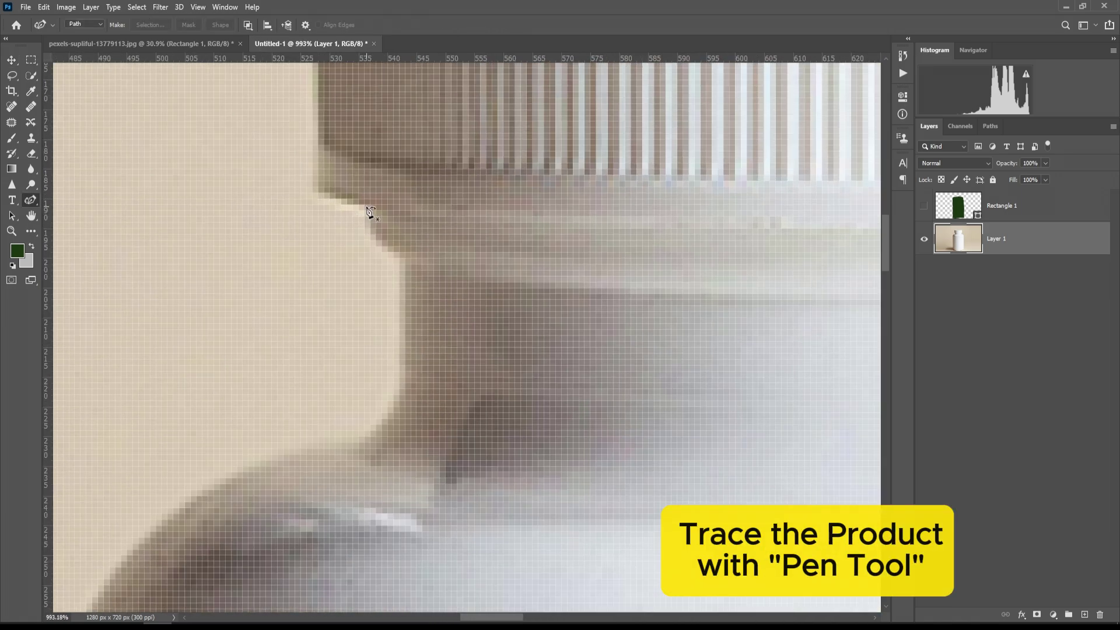
pyautogui.click(369, 205)
pyautogui.hotkey('ctrl', 'z')
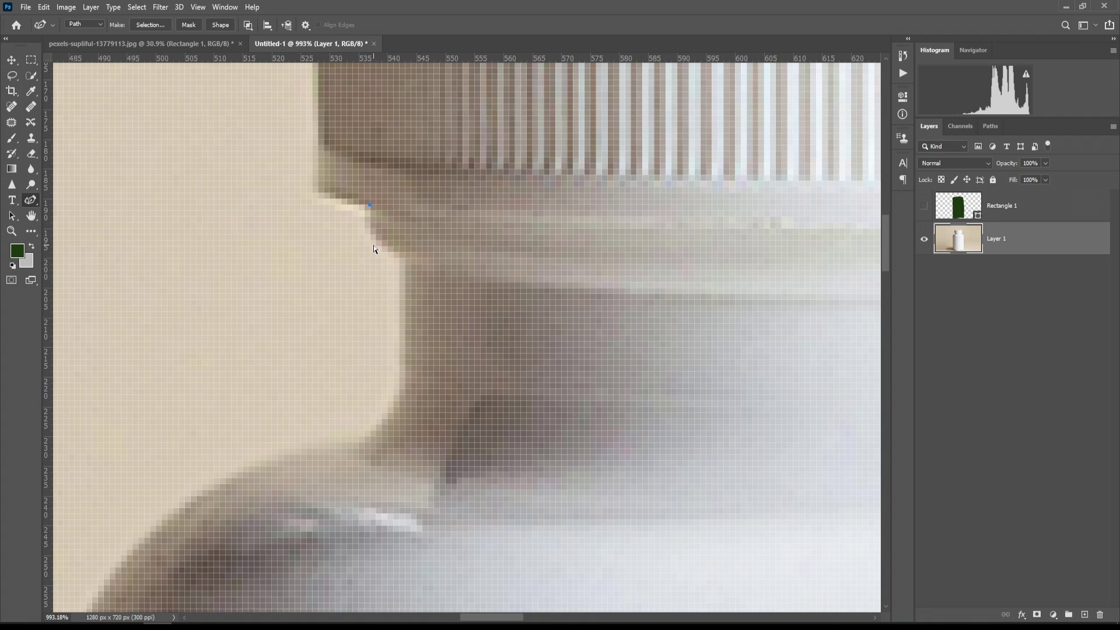
pyautogui.rightClick(31, 200)
pyautogui.click(71, 200)
pyautogui.moveTo(393, 252); pyautogui.dragTo(425, 268)
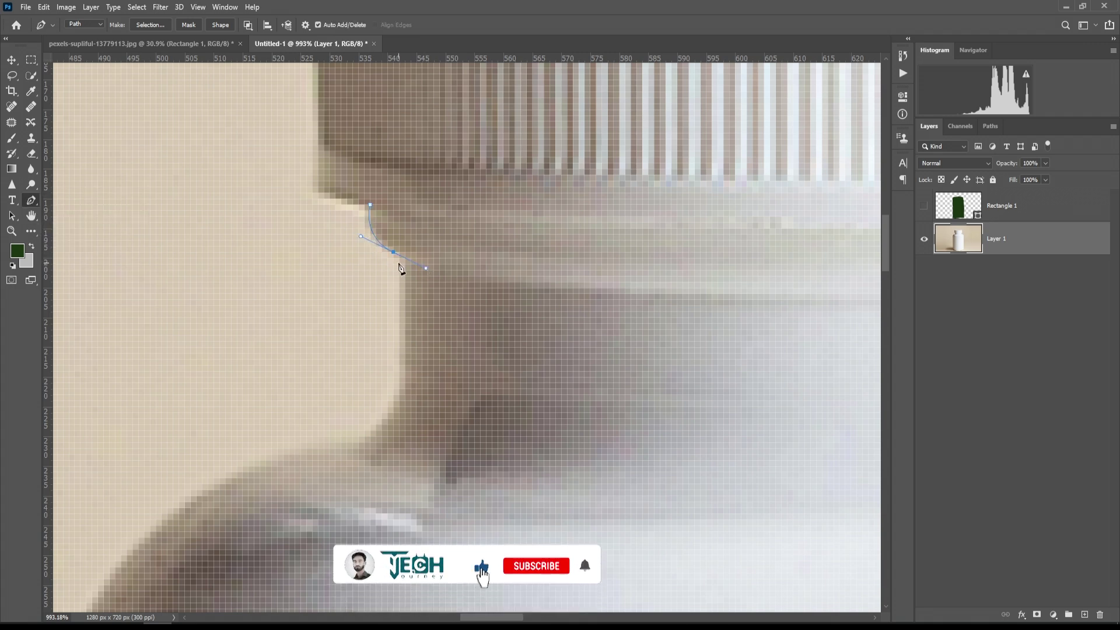
pyautogui.click(364, 436)
pyautogui.moveTo(344, 451); pyautogui.dragTo(465, 289)
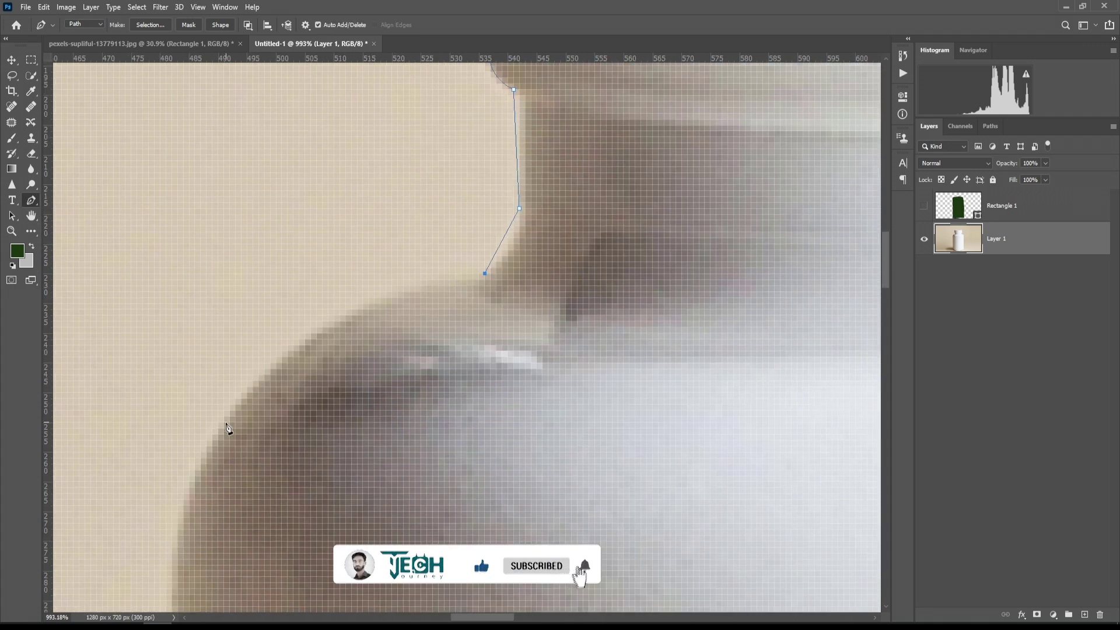
# Step: Continue the path around the bottle's left shoulder with curved anchors, removing the outgoing handle at each anchor
pyautogui.moveTo(213, 433); pyautogui.dragTo(136, 576)
pyautogui.moveTo(346, 458); pyautogui.dragTo(446, 207)
pyautogui.keyDown('alt'); pyautogui.click(312, 183); pyautogui.keyUp('alt')
pyautogui.scroll(-5, 337, 236)
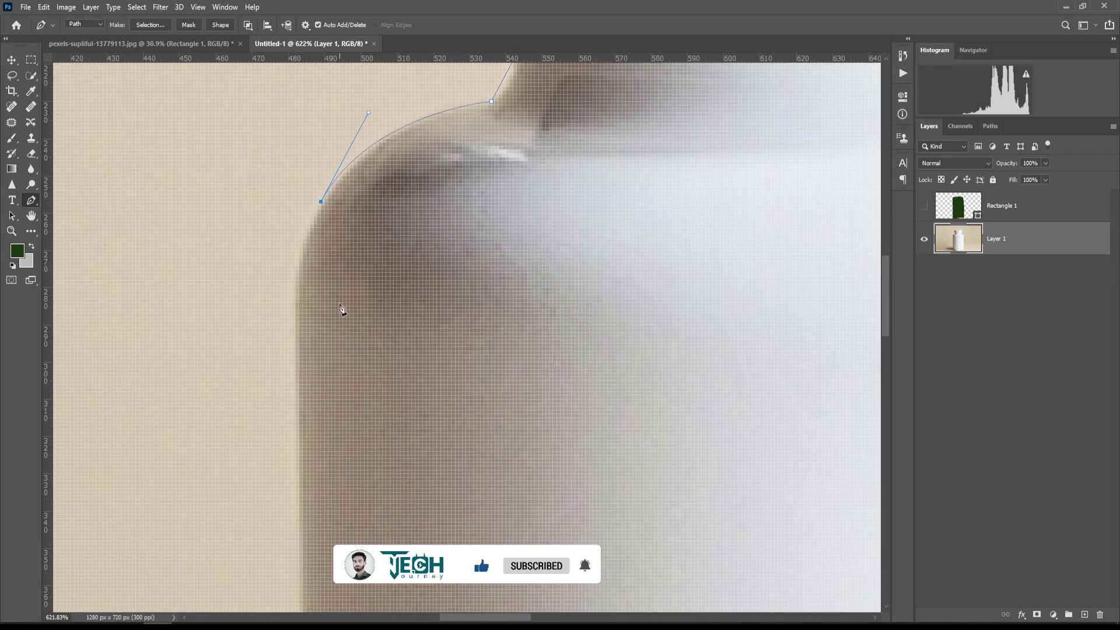
pyautogui.moveTo(342, 310); pyautogui.dragTo(321, 240)
pyautogui.moveTo(275, 296); pyautogui.dragTo(285, 414)
pyautogui.keyDown('alt'); pyautogui.click(276, 295); pyautogui.keyUp('alt')
pyautogui.scroll(-6, 282, 313)
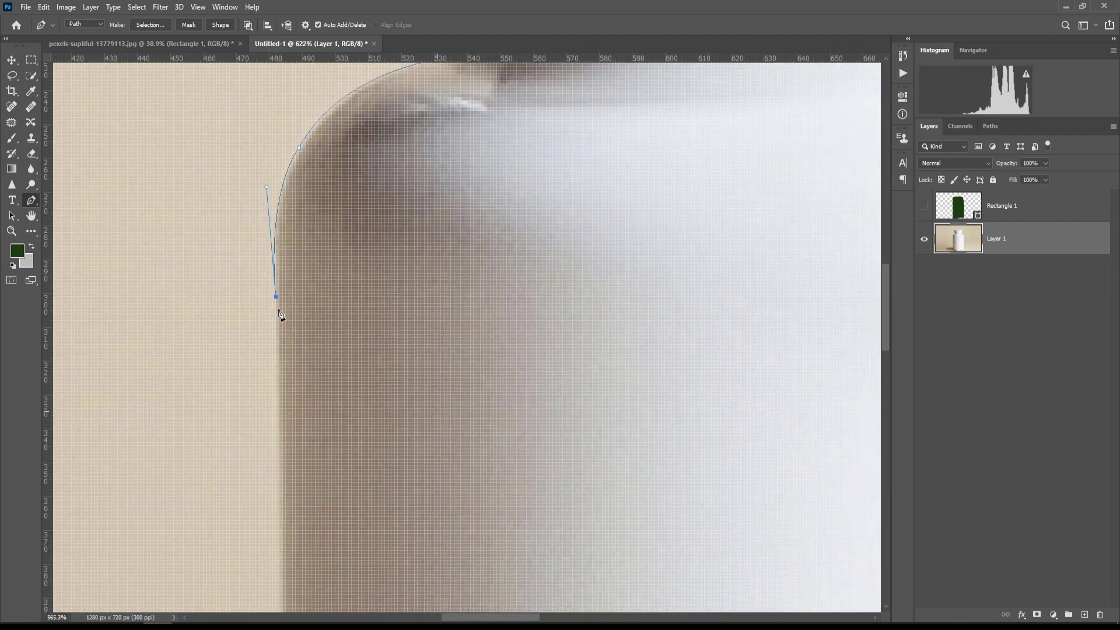
# Step: Extend the path down the bottle's left side, around the lower-left corner and along the curved base
pyautogui.moveTo(295, 528); pyautogui.dragTo(349, 99)
pyautogui.scroll(3, 342, 206)
pyautogui.scroll(2, 345, 211)
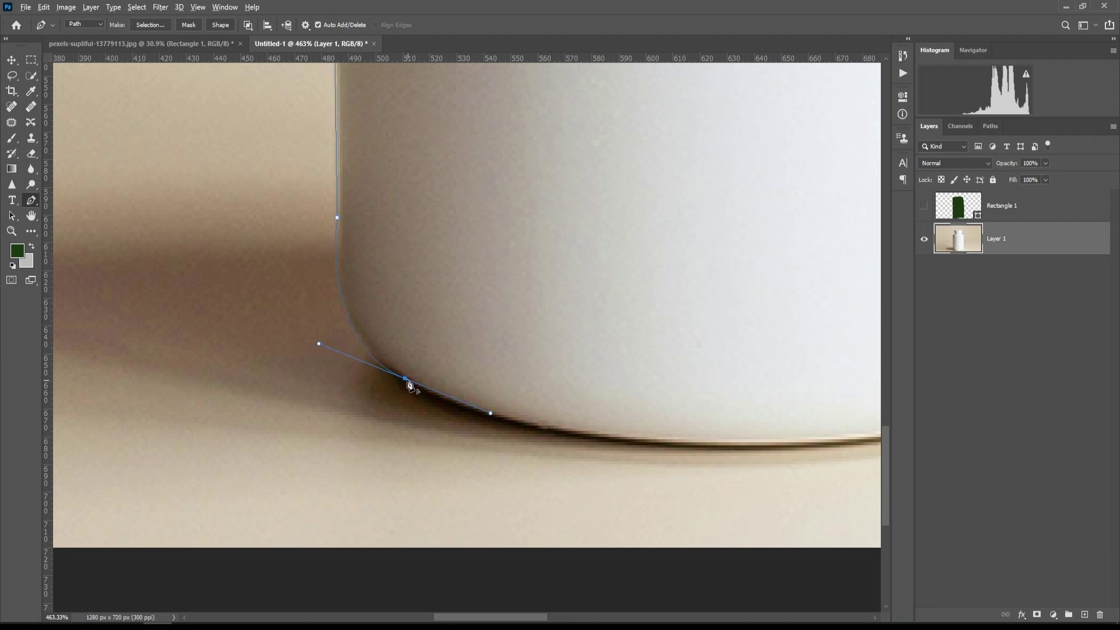
pyautogui.keyDown('alt'); pyautogui.click(406, 379); pyautogui.keyUp('alt')
pyautogui.moveTo(548, 412); pyautogui.dragTo(392, 390)
pyautogui.moveTo(472, 417); pyautogui.dragTo(813, 372)
pyautogui.scroll(-1, 489, 422)
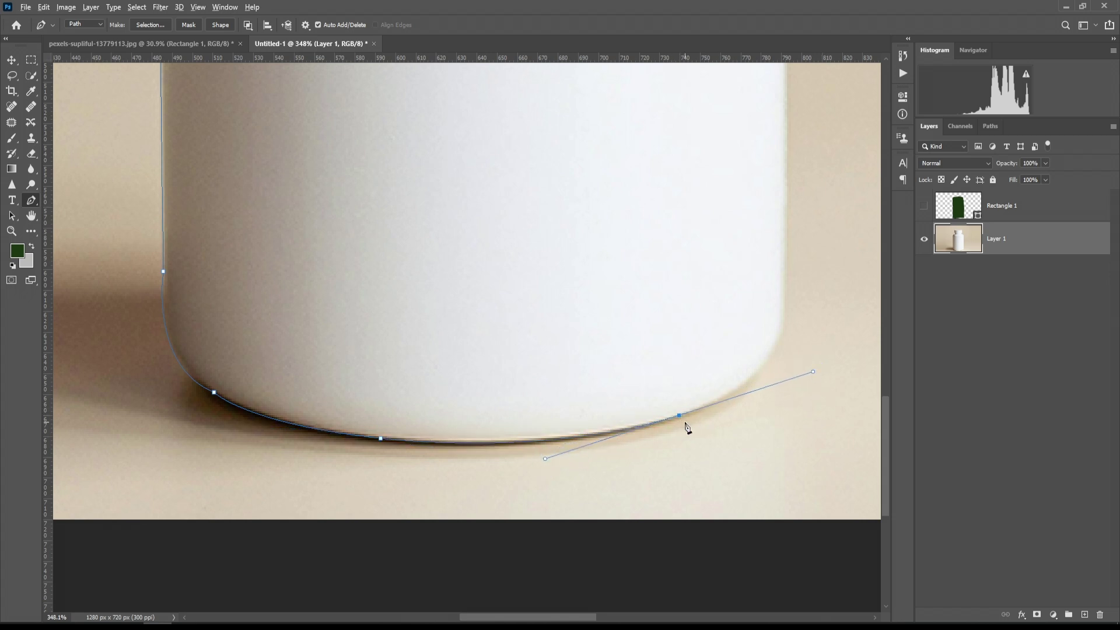
pyautogui.keyDown('alt'); pyautogui.click(680, 416); pyautogui.keyUp('alt')
# Step: Trace the path around the bottle's lower-right corner and up its right side
pyautogui.scroll(1, 754, 405)
pyautogui.moveTo(671, 334); pyautogui.dragTo(681, 212)
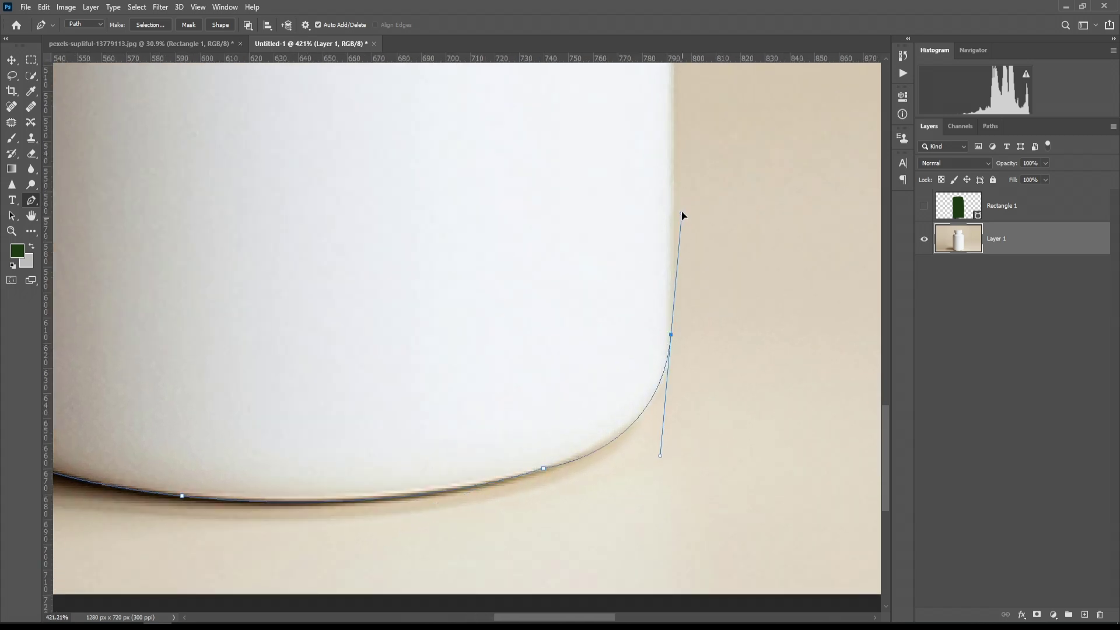
pyautogui.keyDown('alt'); pyautogui.click(671, 334); pyautogui.keyUp('alt')
pyautogui.scroll(-2, 674, 333)
pyautogui.moveTo(555, 205); pyautogui.dragTo(499, 454)
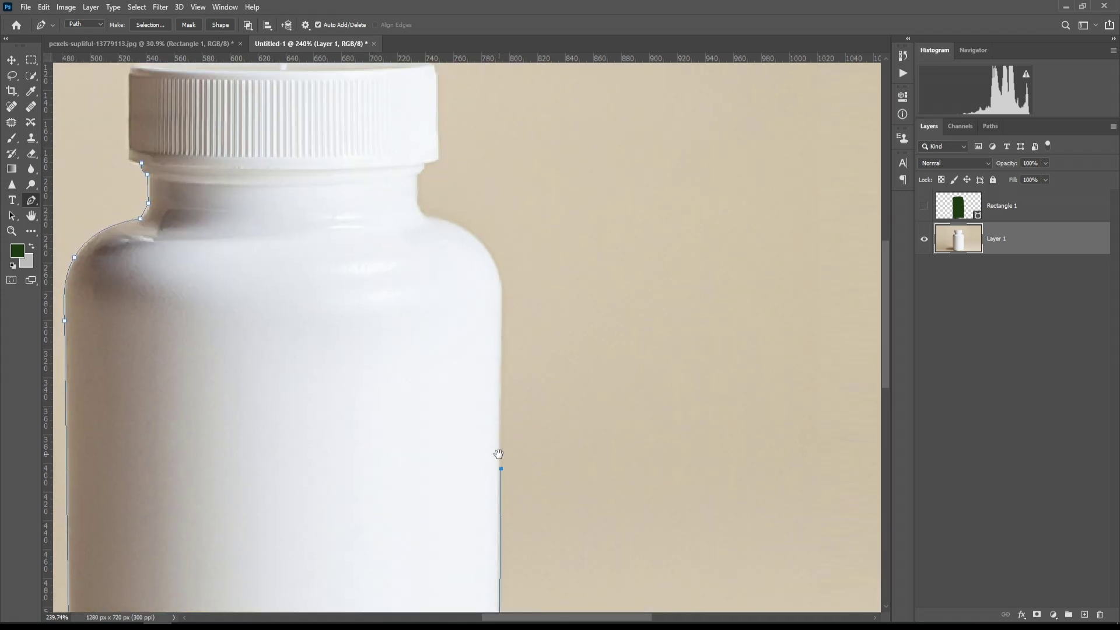
# Step: Curve the path around the bottle's right shoulder to the base of the neck
pyautogui.scroll(2, 505, 348)
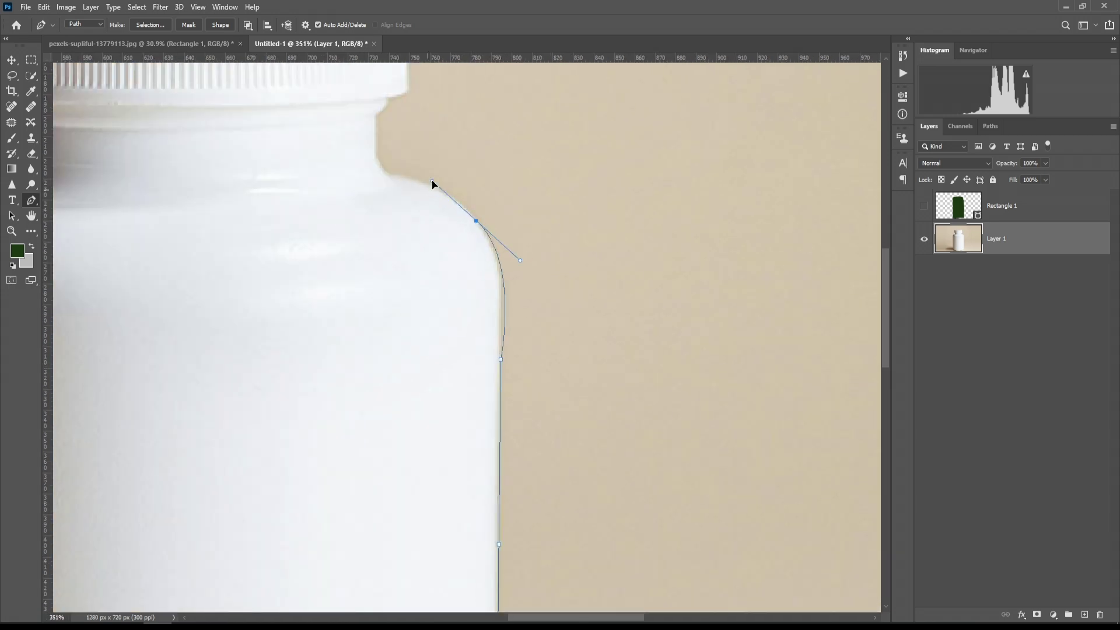
pyautogui.moveTo(449, 227); pyautogui.dragTo(495, 325)
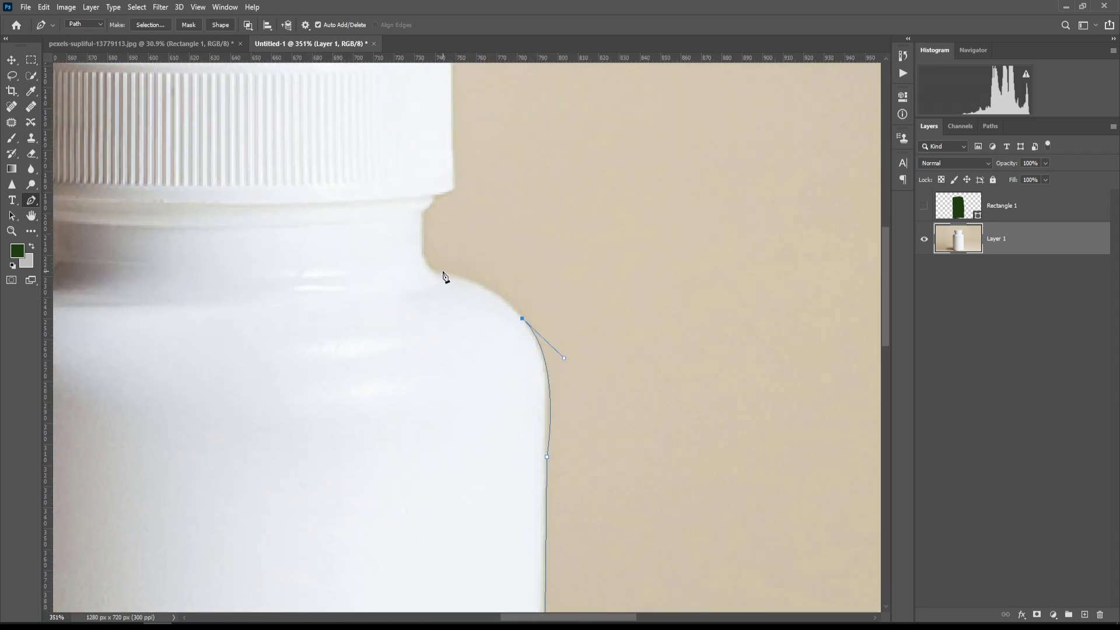
pyautogui.moveTo(394, 260); pyautogui.dragTo(369, 254)
pyautogui.keyDown('alt'); pyautogui.click(439, 269); pyautogui.keyUp('alt')
# Step: Trace the path up the right side of the neck and cap to the cap's upper-right corner
pyautogui.click(453, 192)
pyautogui.moveTo(453, 192); pyautogui.dragTo(454, 385)
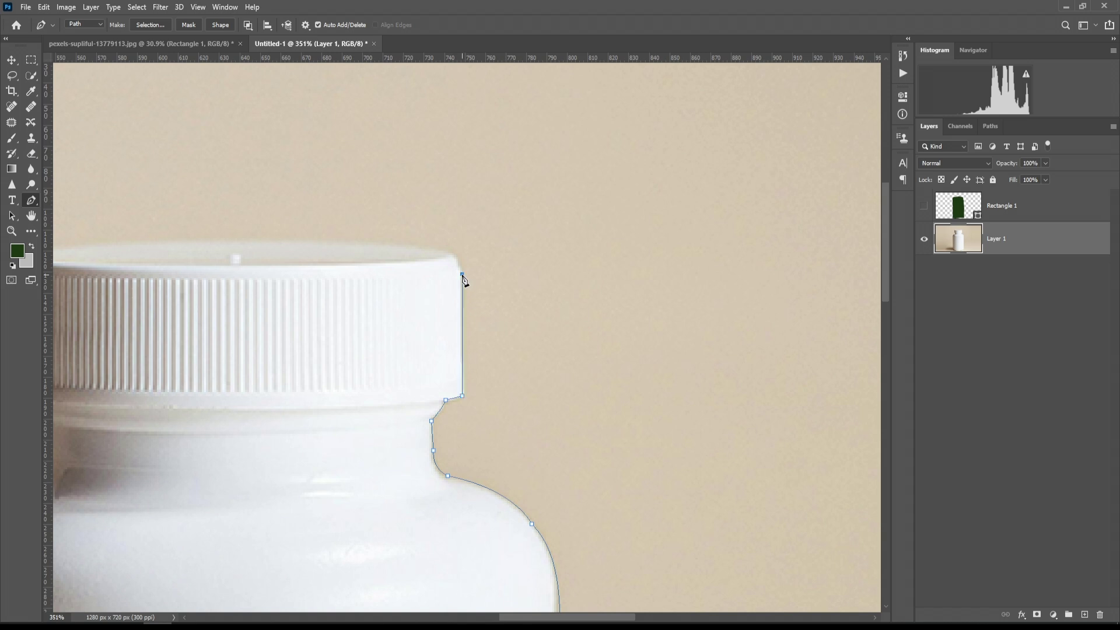
pyautogui.keyDown('alt'); pyautogui.scroll(3, 463, 280); pyautogui.keyUp('alt')
pyautogui.keyDown('alt'); pyautogui.click(451, 249); pyautogui.keyUp('alt')
pyautogui.keyDown('alt'); pyautogui.scroll(-5, 455, 280); pyautogui.keyUp('alt')
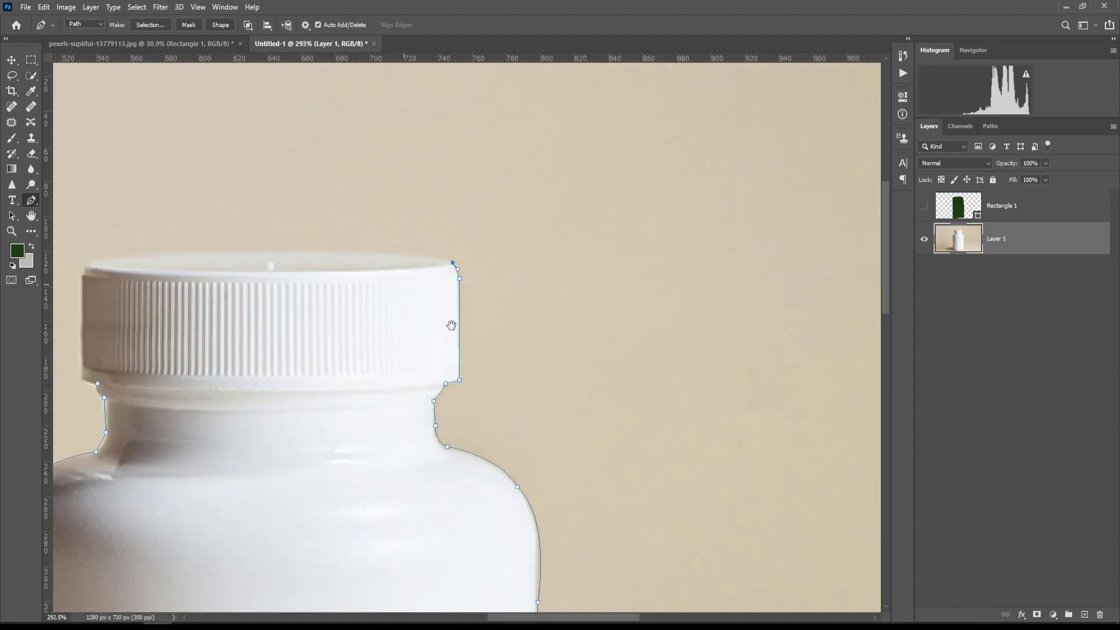
# Step: Curve the path along the right half of the cap's top edge to its midpoint, redoing the anchor to fit the edge
pyautogui.moveTo(450, 325); pyautogui.dragTo(556, 404)
pyautogui.keyDown('alt'); pyautogui.scroll(4, 486, 343); pyautogui.keyUp('alt')
pyautogui.moveTo(330, 319); pyautogui.dragTo(229, 326)
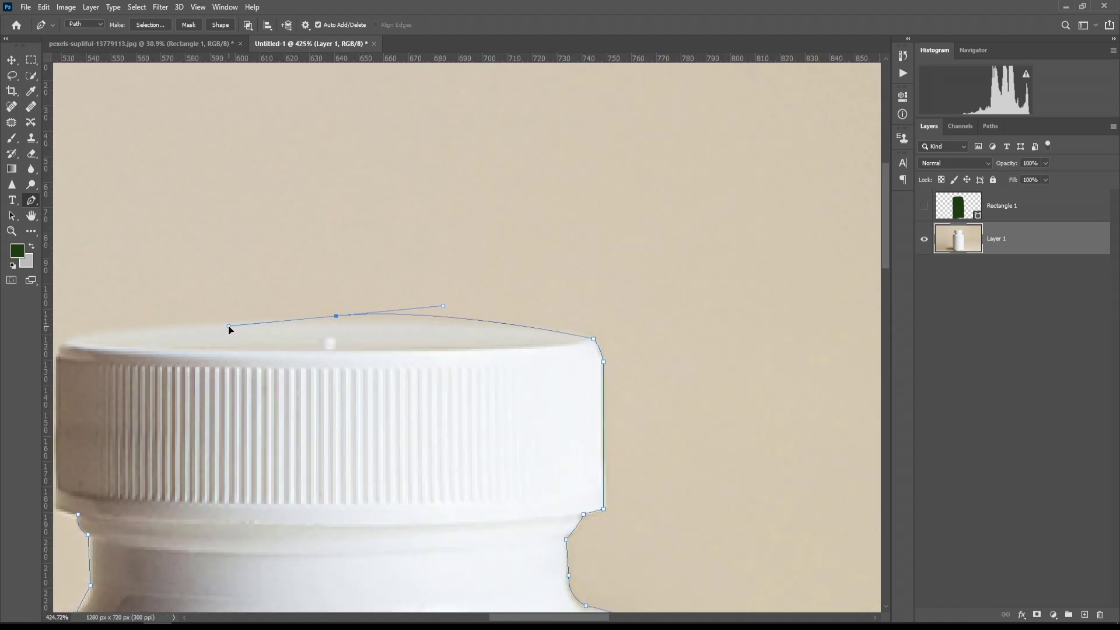
pyautogui.hotkey('ctrl', 'z')
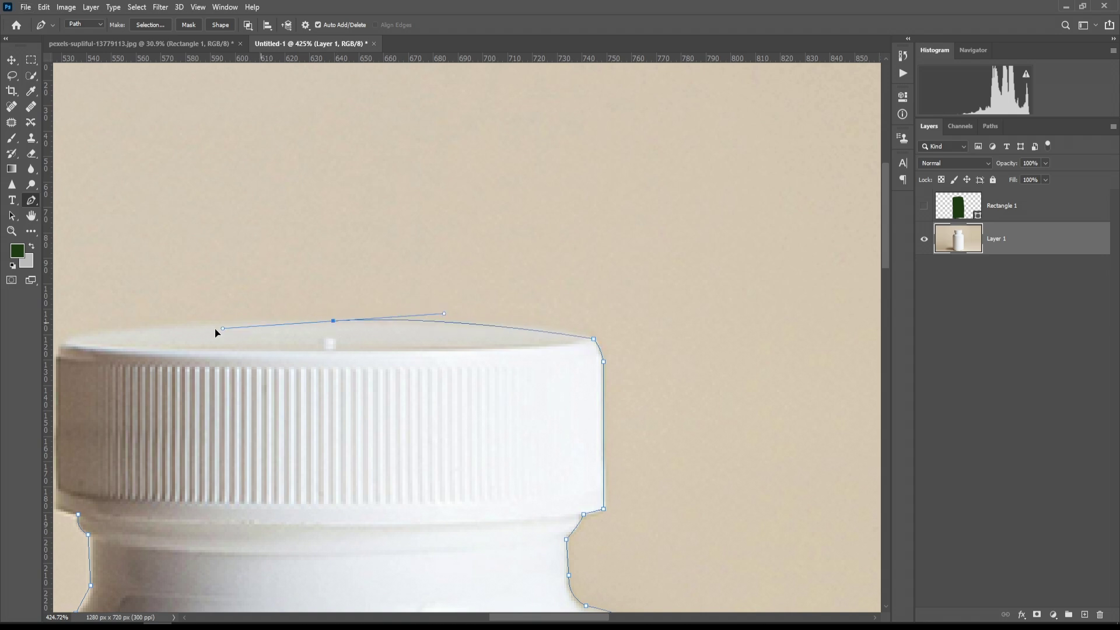
pyautogui.keyDown('alt'); pyautogui.click(333, 321); pyautogui.keyUp('alt')
# Step: Trace the left half of the cap's top edge and its left side, closing the path at the starting anchor
pyautogui.moveTo(331, 379); pyautogui.dragTo(543, 437)
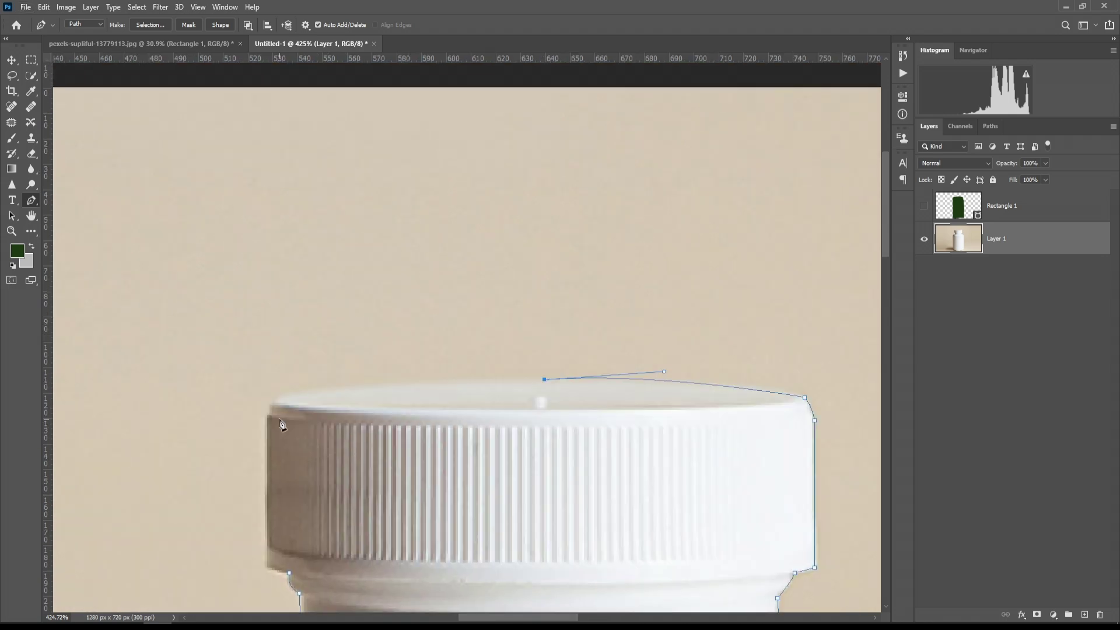
pyautogui.moveTo(275, 404); pyautogui.dragTo(225, 437)
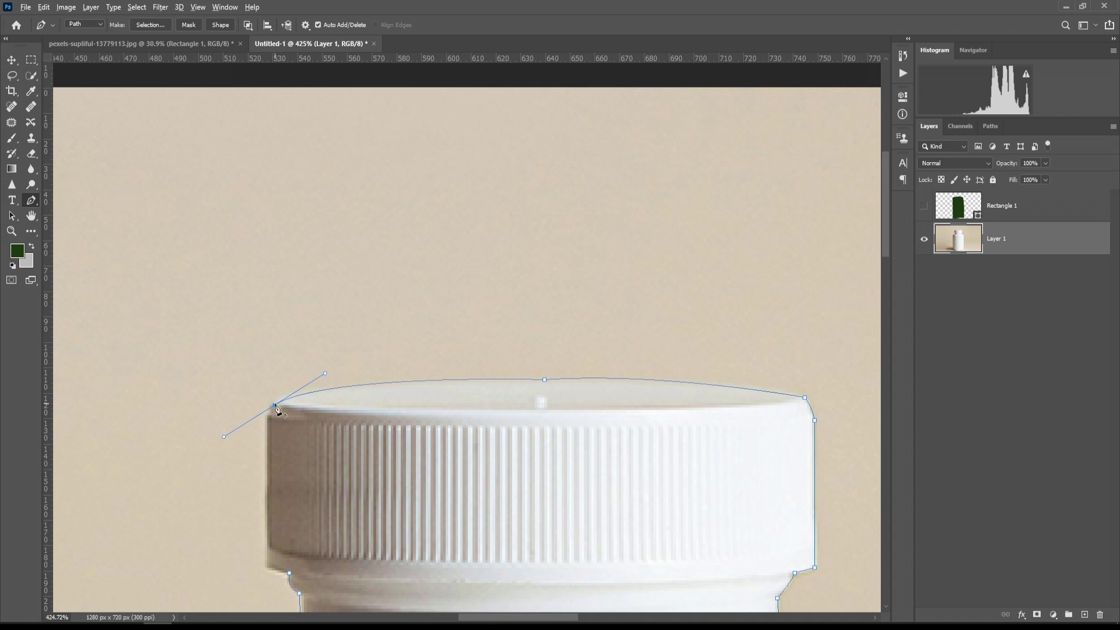
pyautogui.scroll(-2, 272, 418)
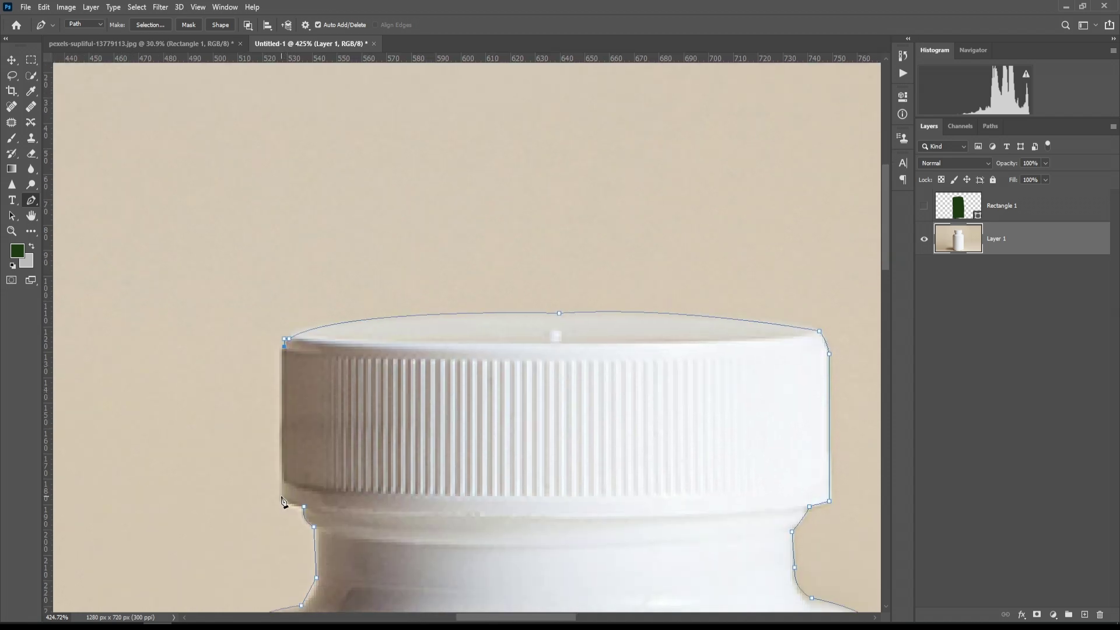
pyautogui.scroll(-5, 317, 511)
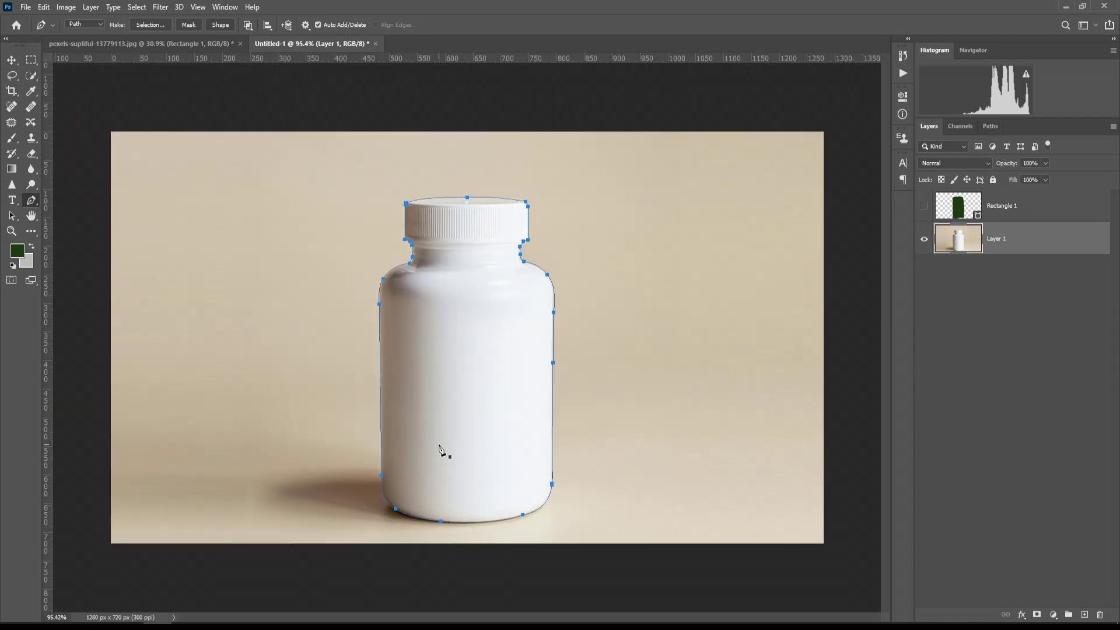
pyautogui.scroll(1, 440, 450)
# Step: Convert the bottle path to a selection and save it as a new channel named Selection 1
pyautogui.press('v')
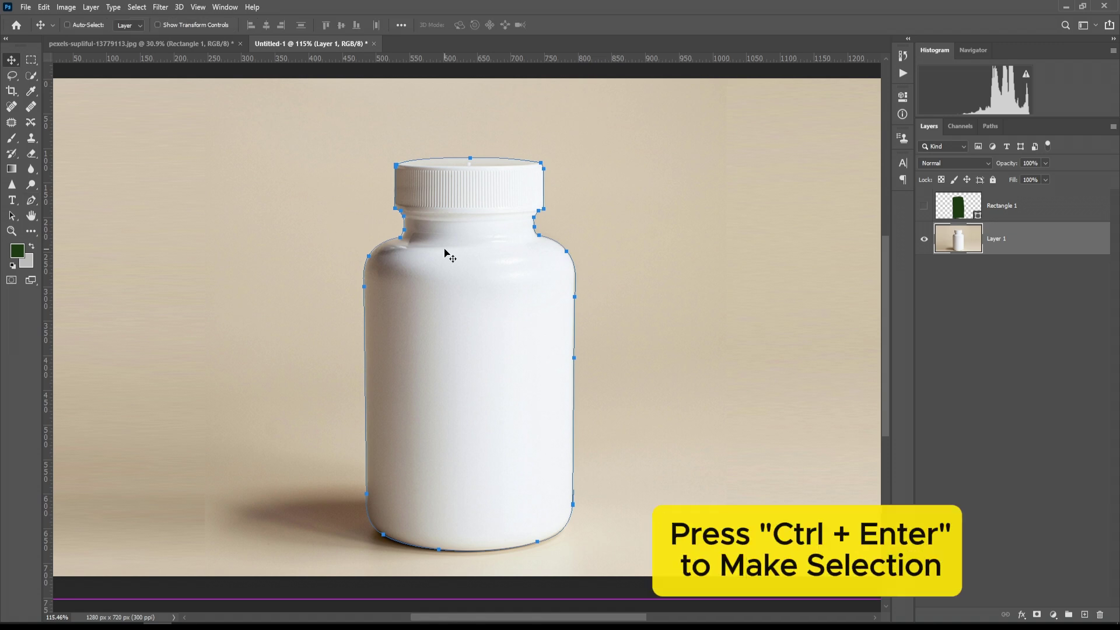
pyautogui.hotkey('ctrl', 'Return')
pyautogui.press('m')
pyautogui.rightClick(480, 236)
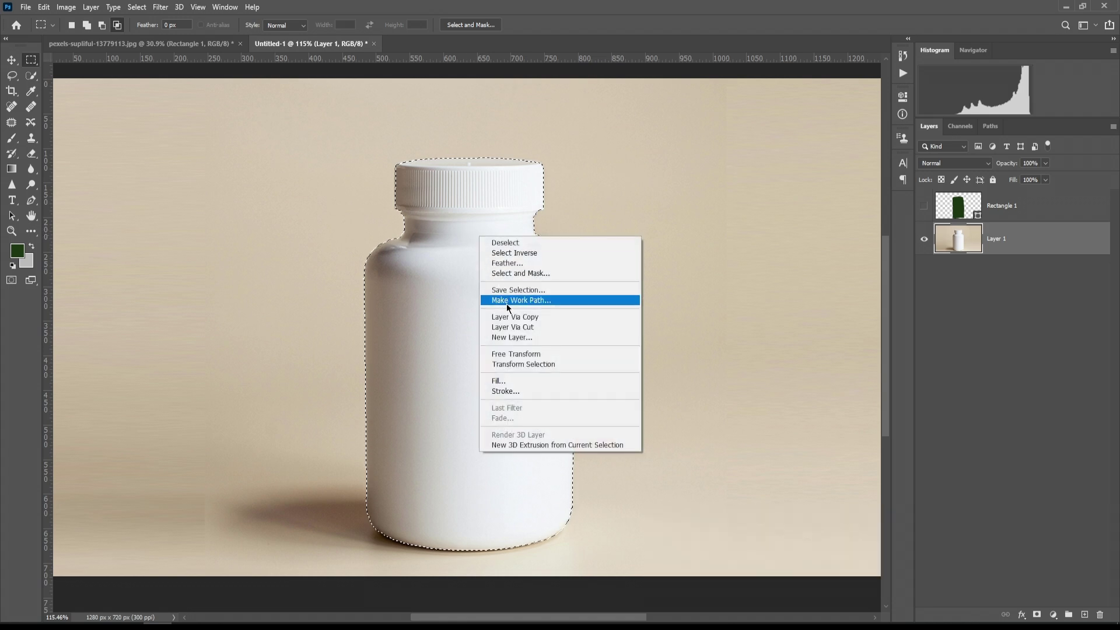
pyautogui.click(519, 290)
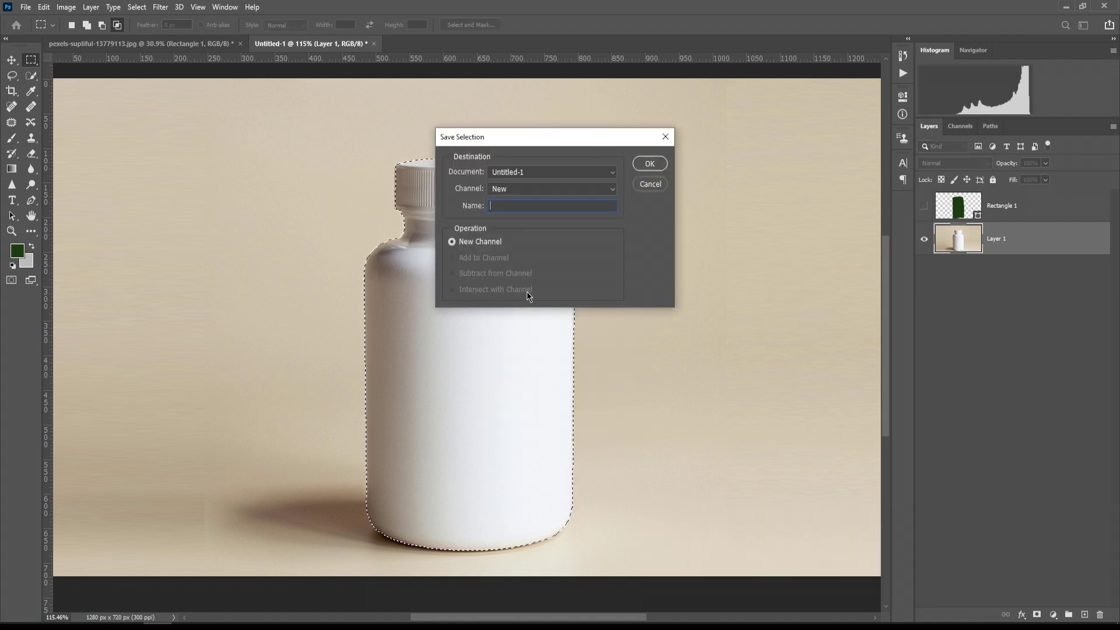
pyautogui.write('Selection 1')
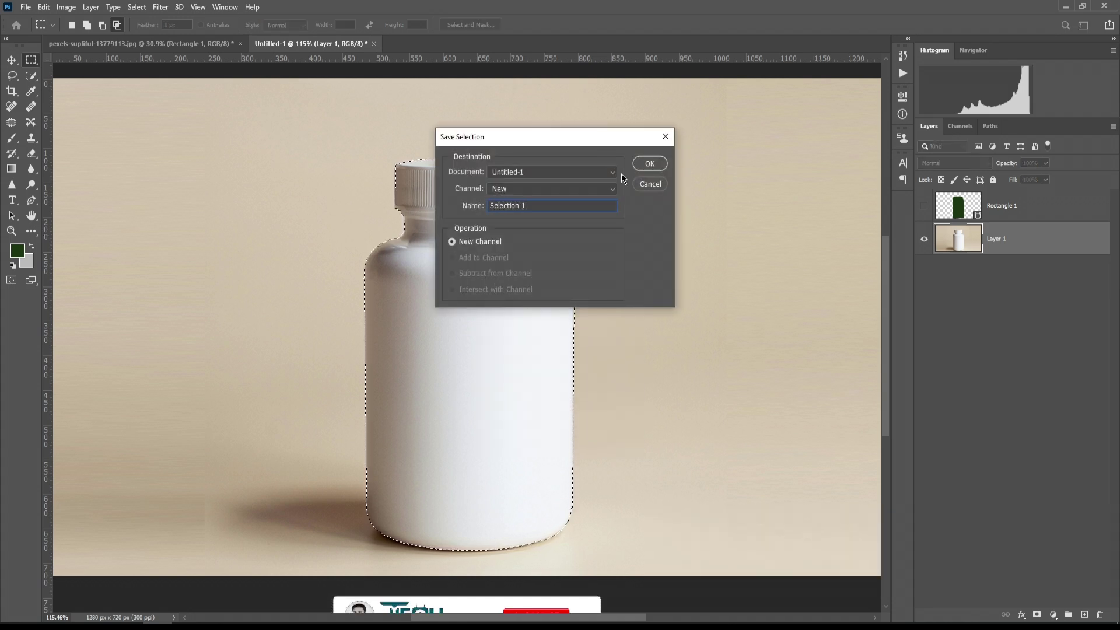
pyautogui.click(649, 164)
# Step: Subtract the cap from the bottle selection with the Quick Selection tool, redoing the first stroke across the neck
pyautogui.press('w')
pyautogui.scroll(3, 402, 133)
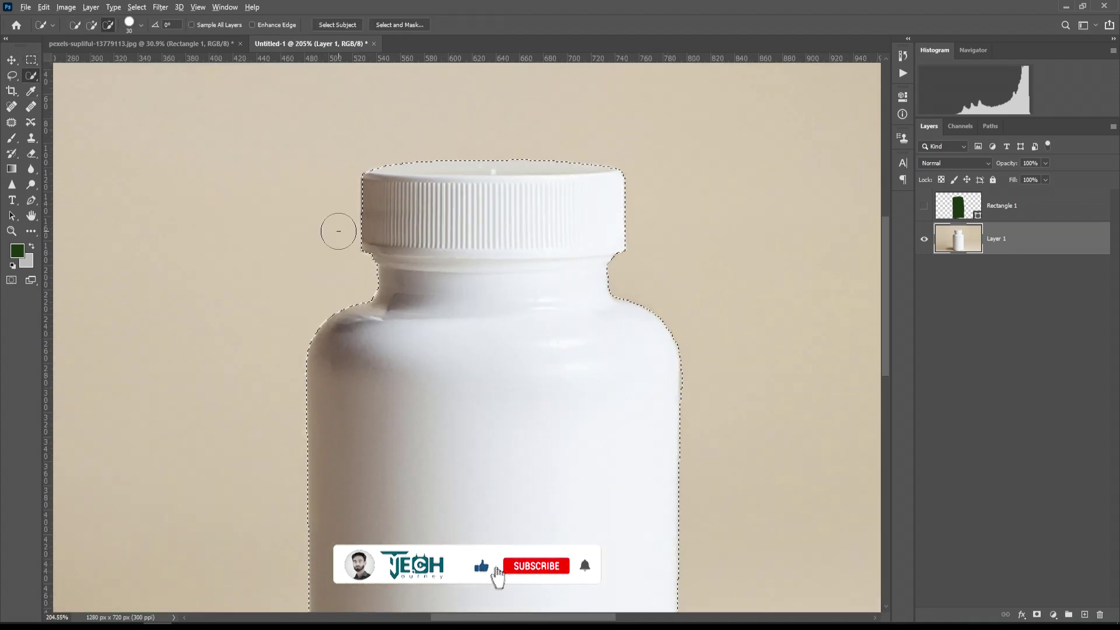
pyautogui.moveTo(379, 273)
pyautogui.mouseDown()
pyautogui.moveTo(661, 296)
pyautogui.moveTo(263, 305)
pyautogui.moveTo(720, 311)
pyautogui.moveTo(573, 329)
pyautogui.mouseUp()
pyautogui.scroll(-1, 573, 328)
pyautogui.hotkey('ctrl', 'z')
pyautogui.moveTo(380, 285); pyautogui.dragTo(625, 288)
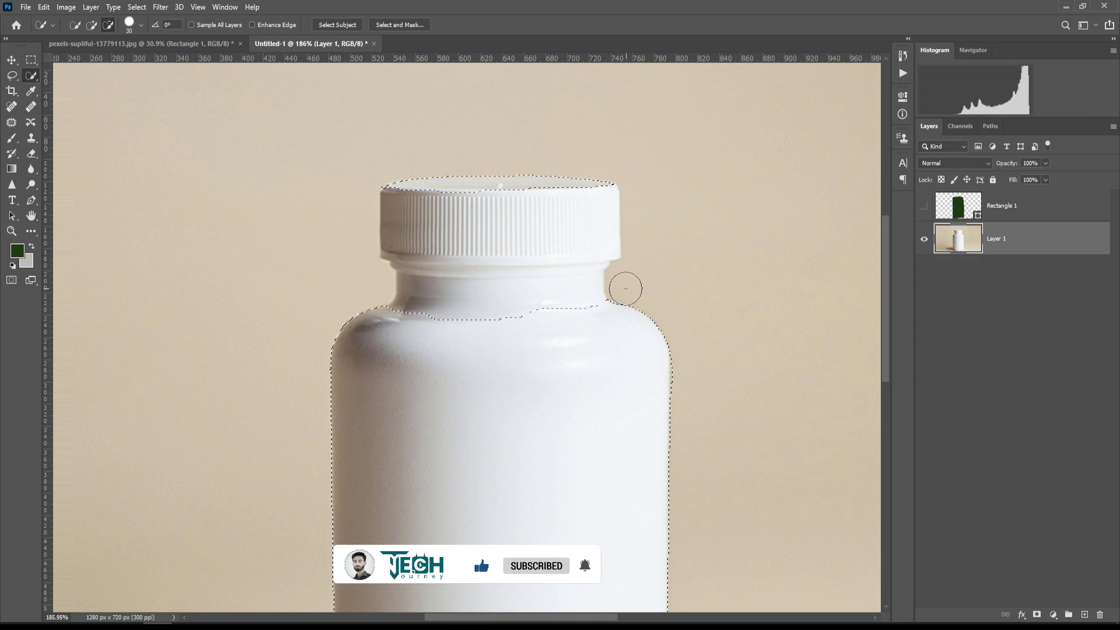
pyautogui.keyDown('alt'); pyautogui.click(602, 287); pyautogui.keyUp('alt')
pyautogui.moveTo(609, 196); pyautogui.dragTo(388, 199)
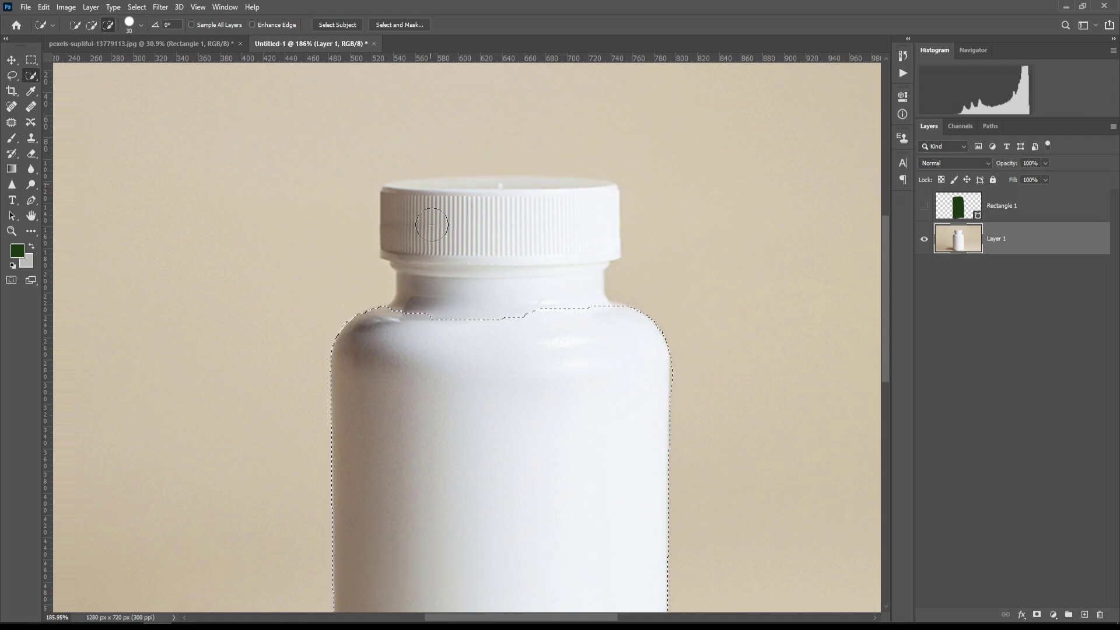
# Step: Refine the selection around the bottle's neck to include the neck below the cap, restoring the selection after deselecting it
pyautogui.click(421, 295)
pyautogui.moveTo(446, 304); pyautogui.dragTo(594, 293)
pyautogui.scroll(5, 605, 303)
pyautogui.hotkey('ctrl', 'd')
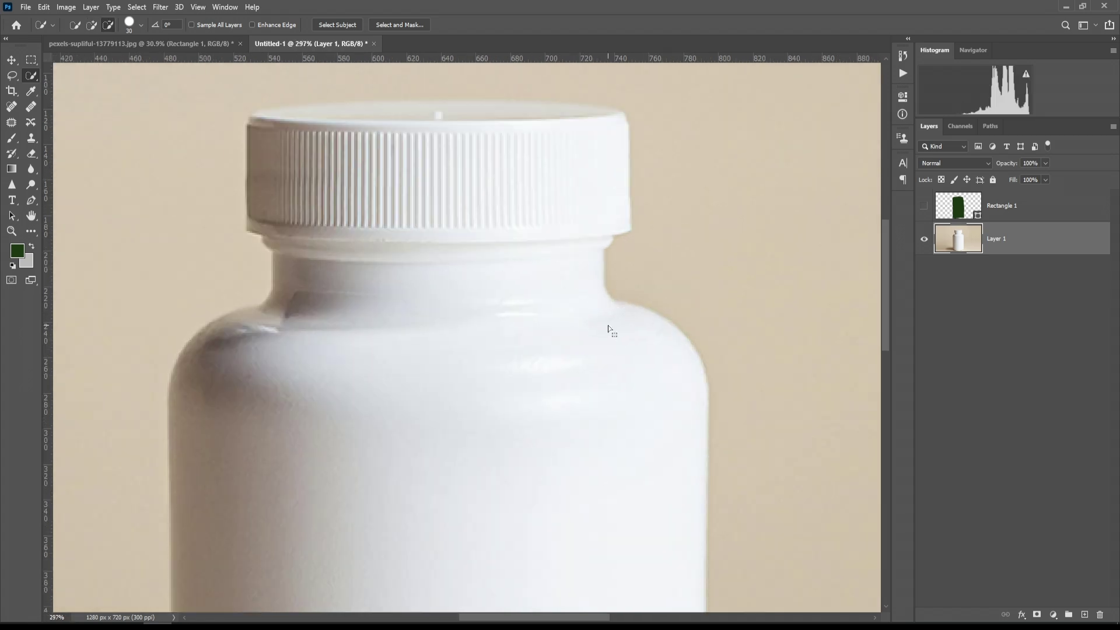
pyautogui.hotkey('ctrl', 'z')
pyautogui.scroll(-2, 489, 320)
pyautogui.scroll(3, 392, 321)
pyautogui.hotkey('ctrl', 'd')
pyautogui.scroll(-8, 401, 305)
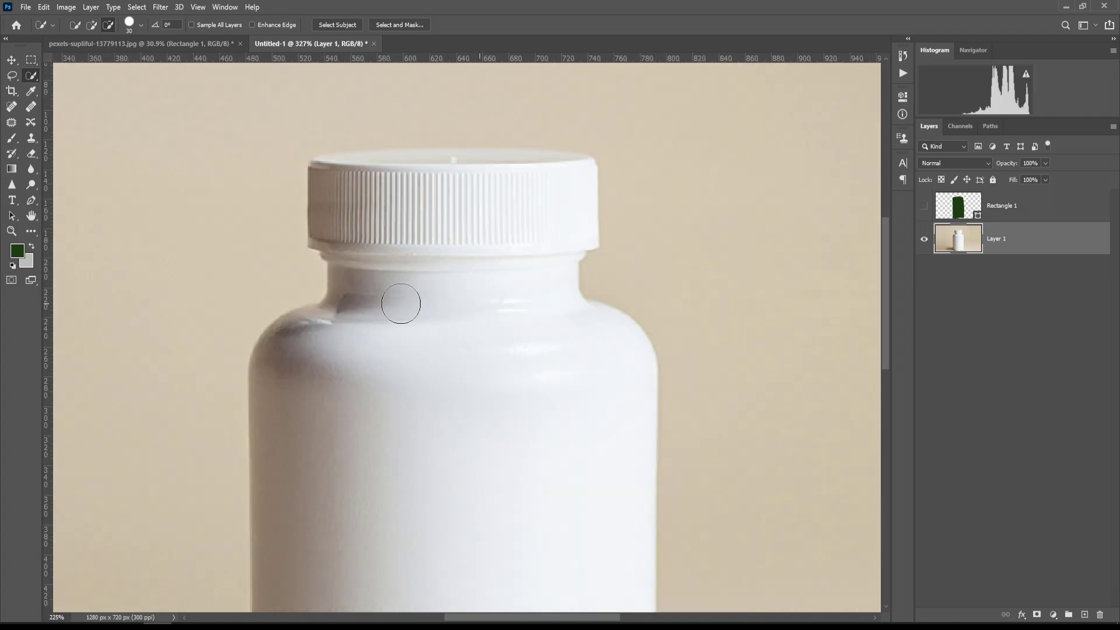
pyautogui.moveTo(399, 306); pyautogui.dragTo(408, 291)
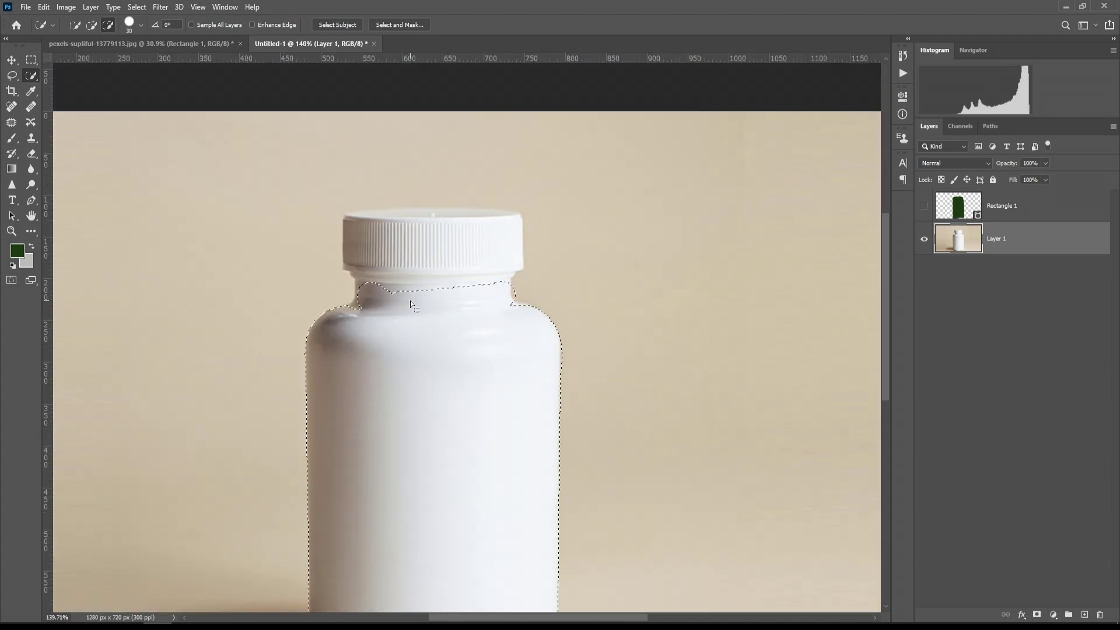
pyautogui.hotkey('ctrl', 'd')
pyautogui.hotkey('ctrl', 'z')
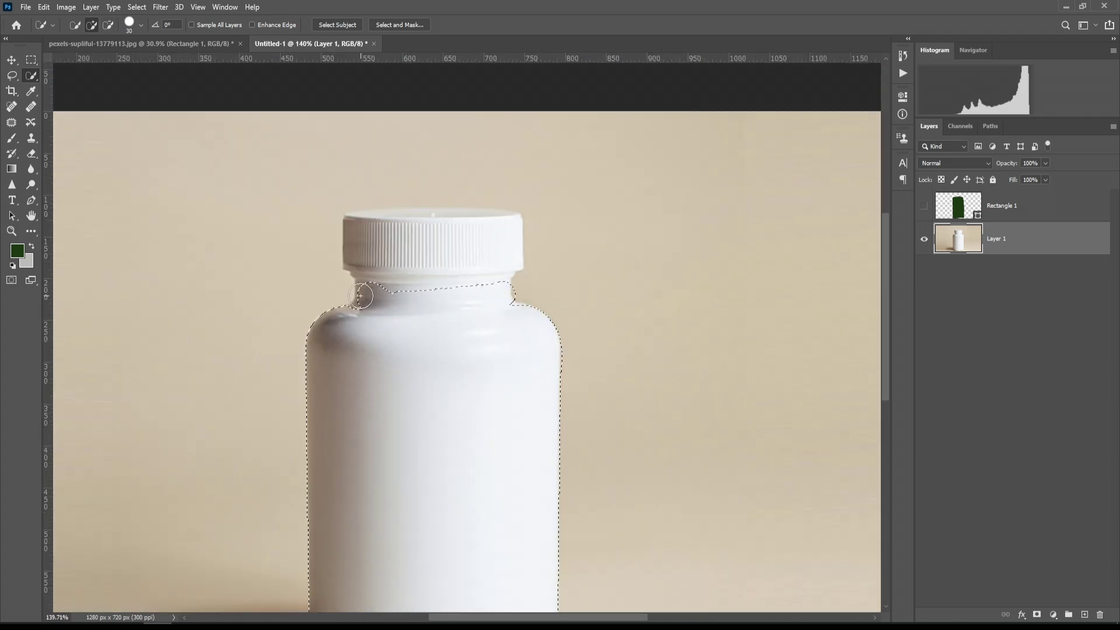
# Step: Clean up the selection along the neck's upper edge and right side, subtracting stray areas under the cap
pyautogui.scroll(1, 360, 296)
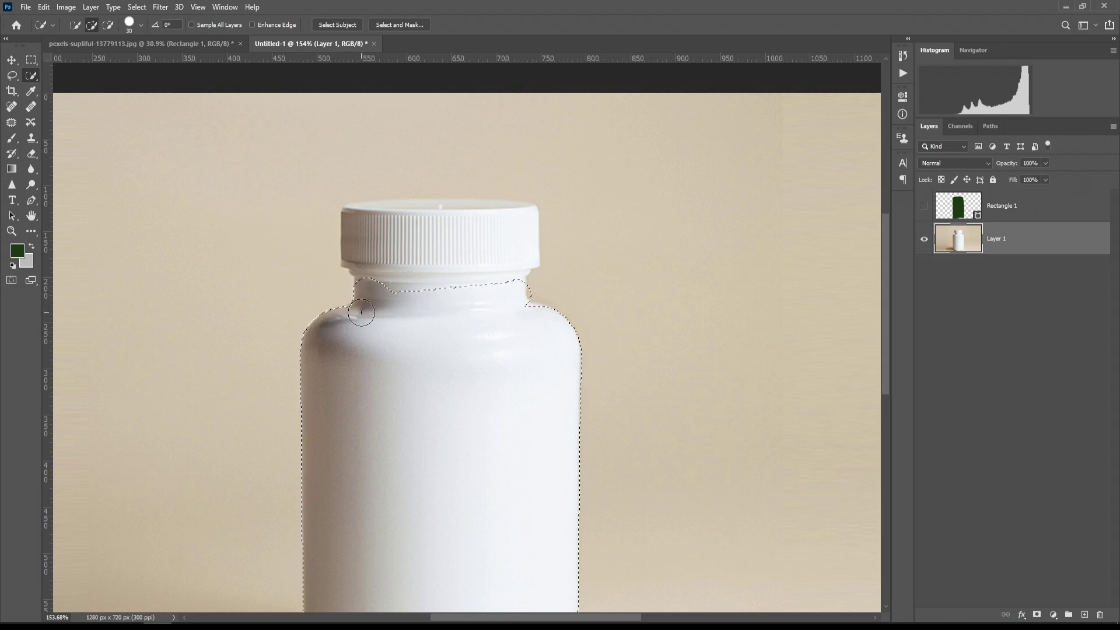
pyautogui.click(512, 288)
pyautogui.keyDown('alt'); pyautogui.click(541, 290); pyautogui.keyUp('alt')
pyautogui.keyDown('alt'); pyautogui.click(519, 265); pyautogui.keyUp('alt')
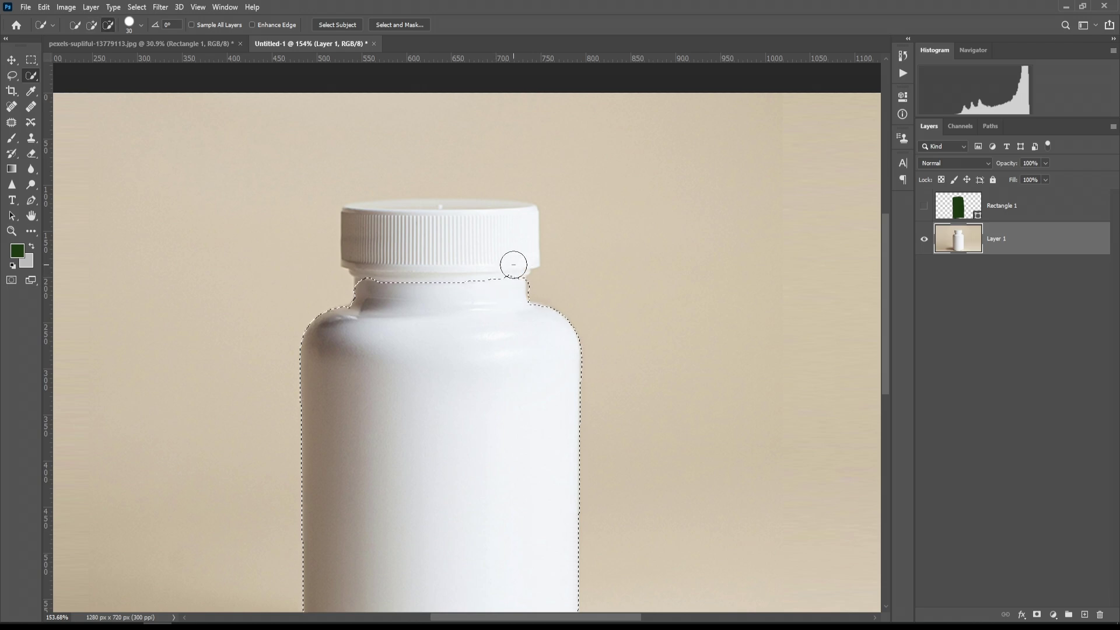
# Step: Correct the selection at the neck's upper-left corner using a smaller 9 px Quick Selection brush
pyautogui.keyDown('alt'); pyautogui.rightClick(367, 289); pyautogui.keyUp('alt')
pyautogui.scroll(10, 359, 284)
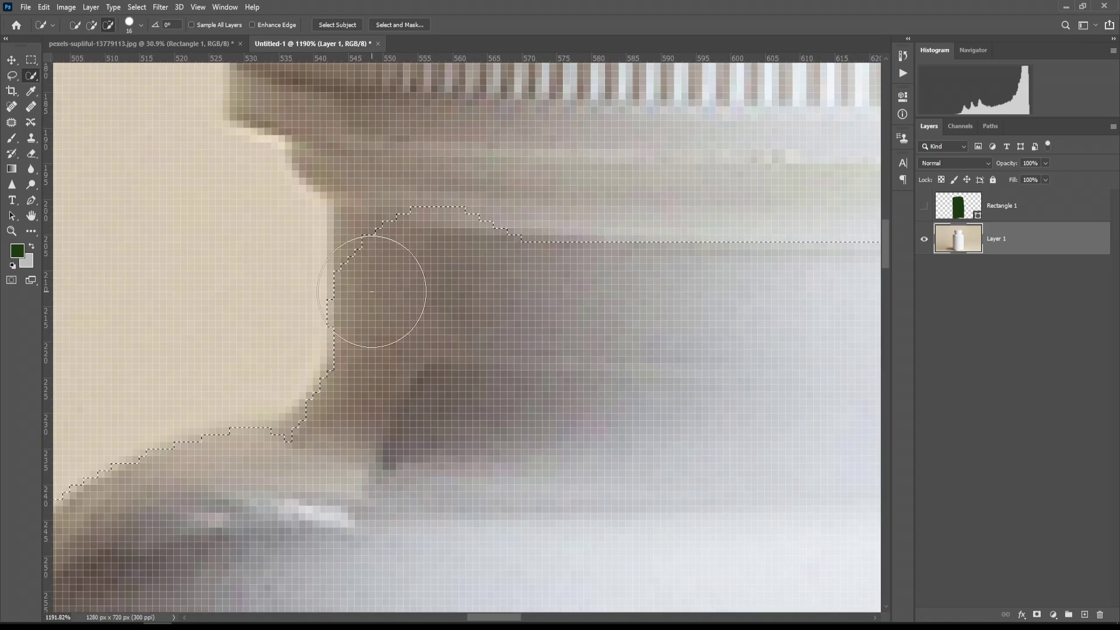
pyautogui.keyDown('alt'); pyautogui.rightClick(371, 291); pyautogui.keyUp('alt')
pyautogui.keyDown('alt'); pyautogui.click(485, 184); pyautogui.keyUp('alt')
pyautogui.click(375, 250)
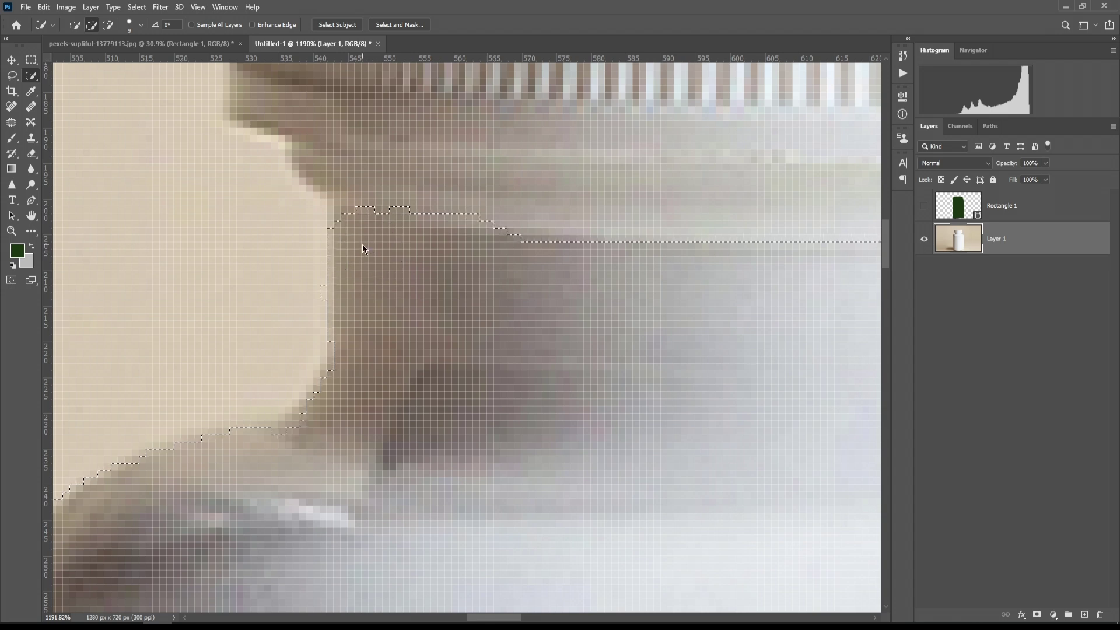
# Step: Save the bottle body selection as a new channel named Selection 2, and deselect it
pyautogui.scroll(-12, 362, 244)
pyautogui.scroll(2, 205, 174)
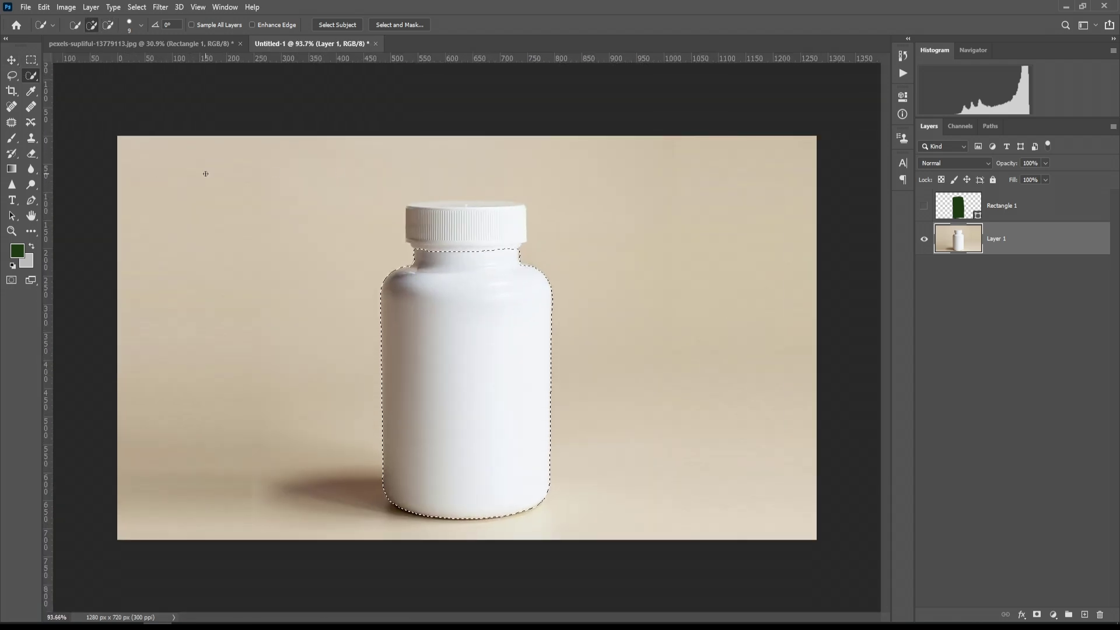
pyautogui.press('m')
pyautogui.rightClick(433, 282)
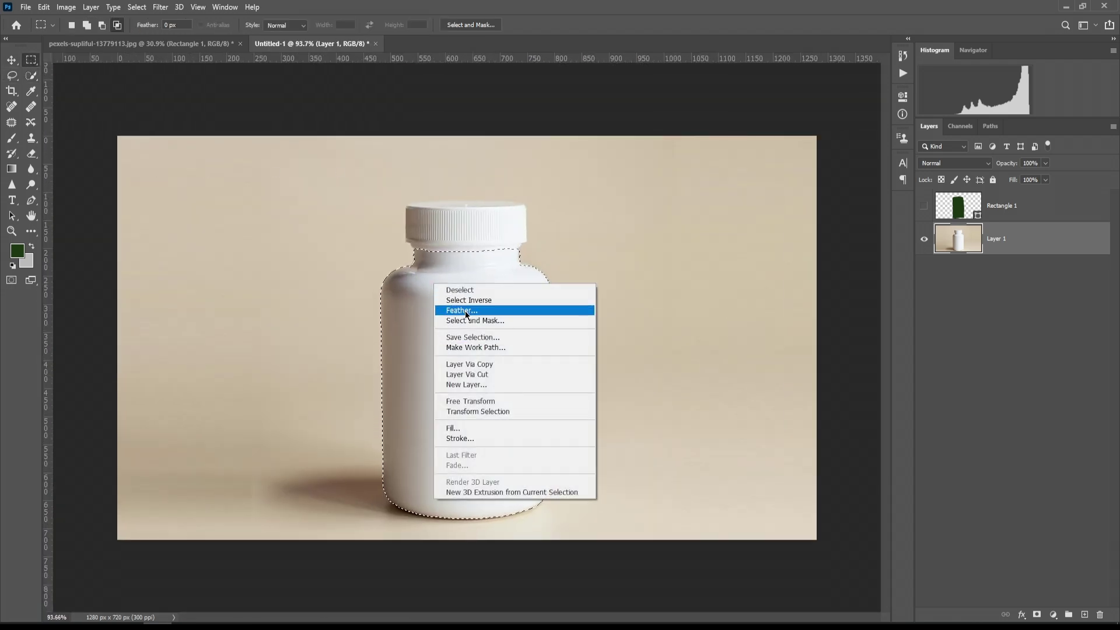
pyautogui.click(538, 339)
pyautogui.write('S')
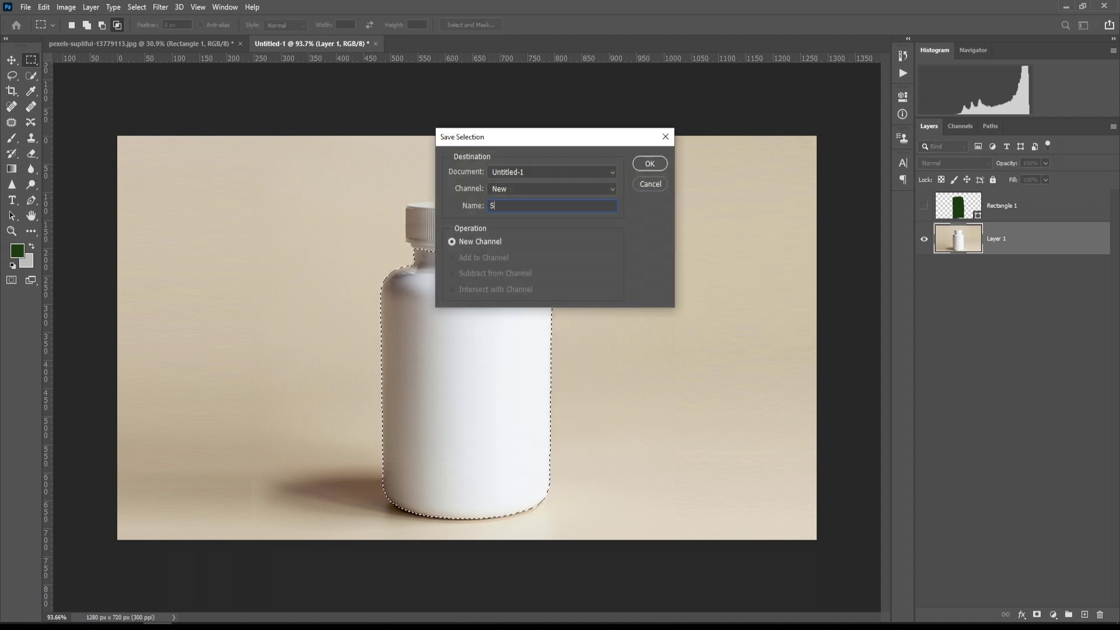
pyautogui.write('election 2')
pyautogui.click(665, 136)
pyautogui.click(12, 63)
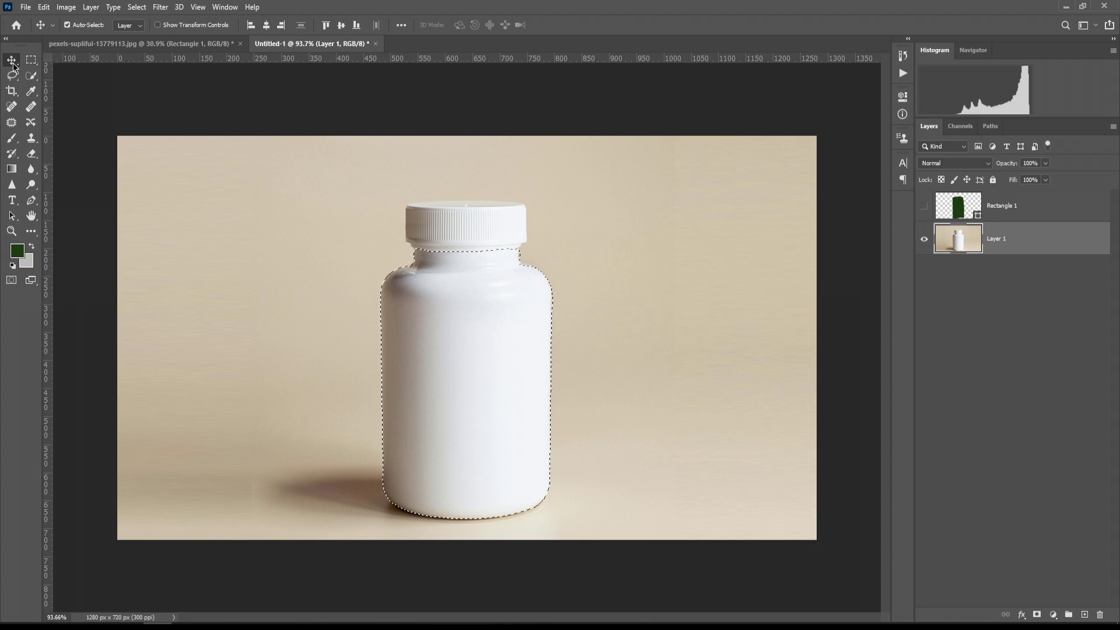
pyautogui.hotkey('ctrl', 'd')
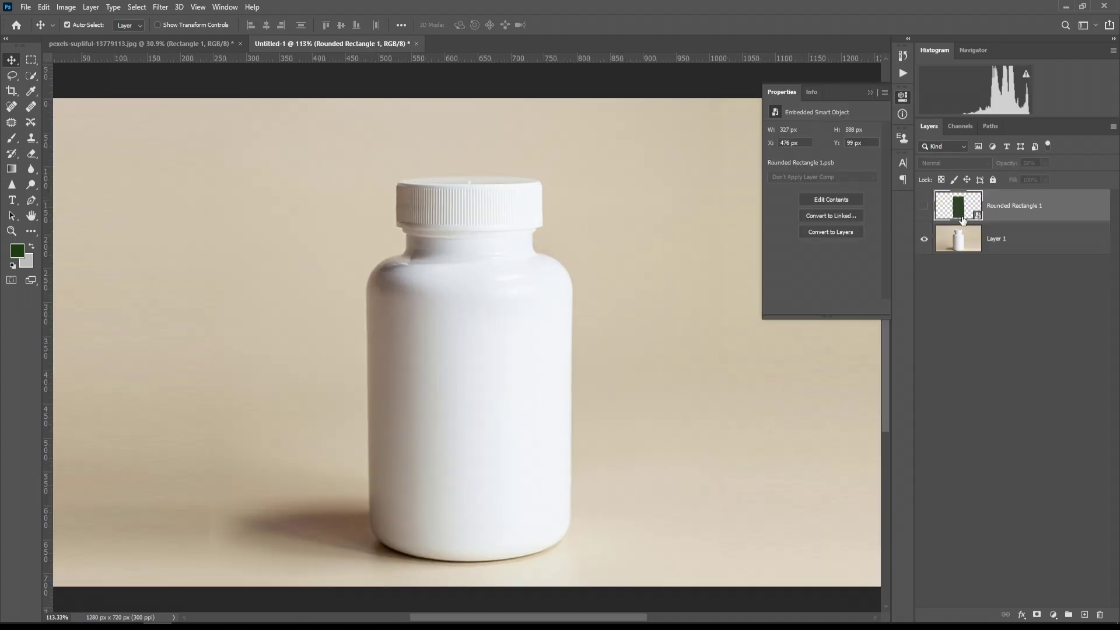
# Step: Load the saved Selection 2 channel as a new selection on Layer 1
pyautogui.click(992, 239)
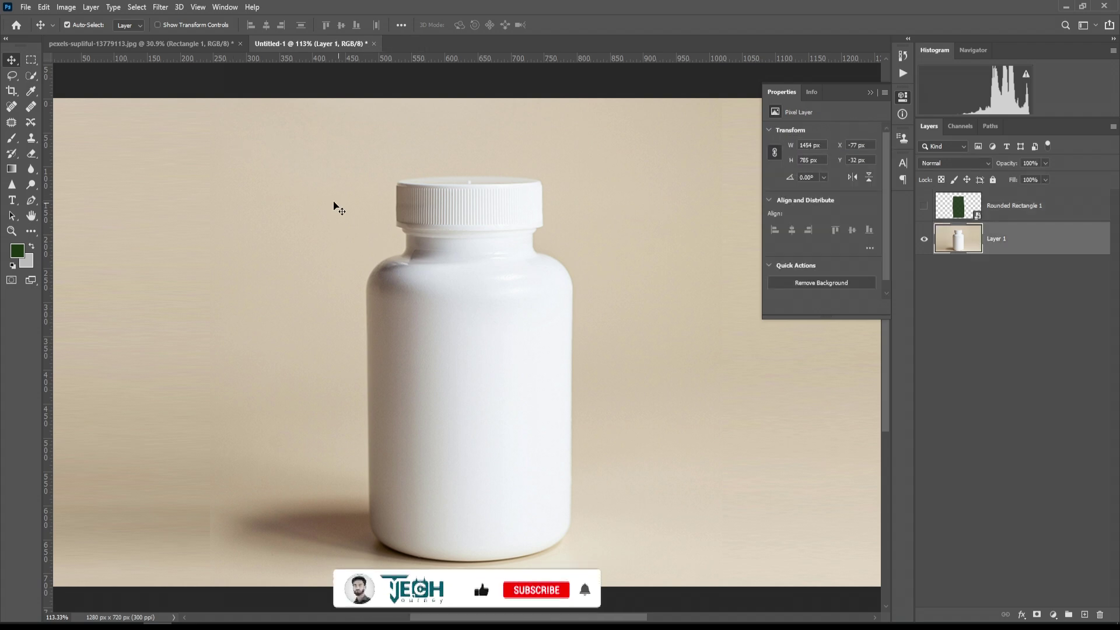
pyautogui.click(28, 63)
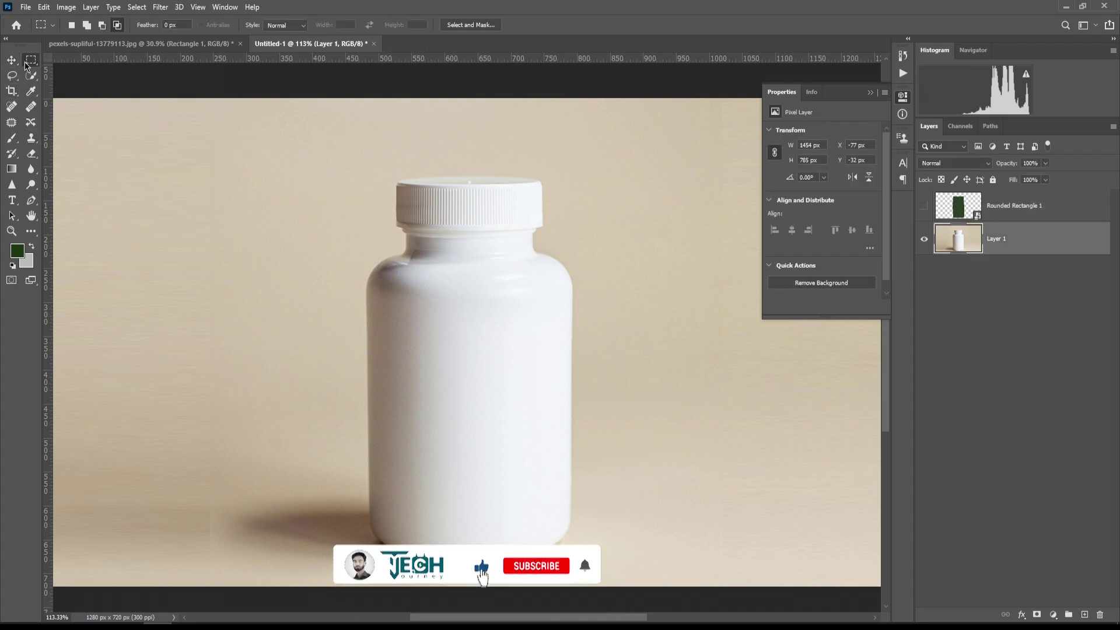
pyautogui.rightClick(453, 267)
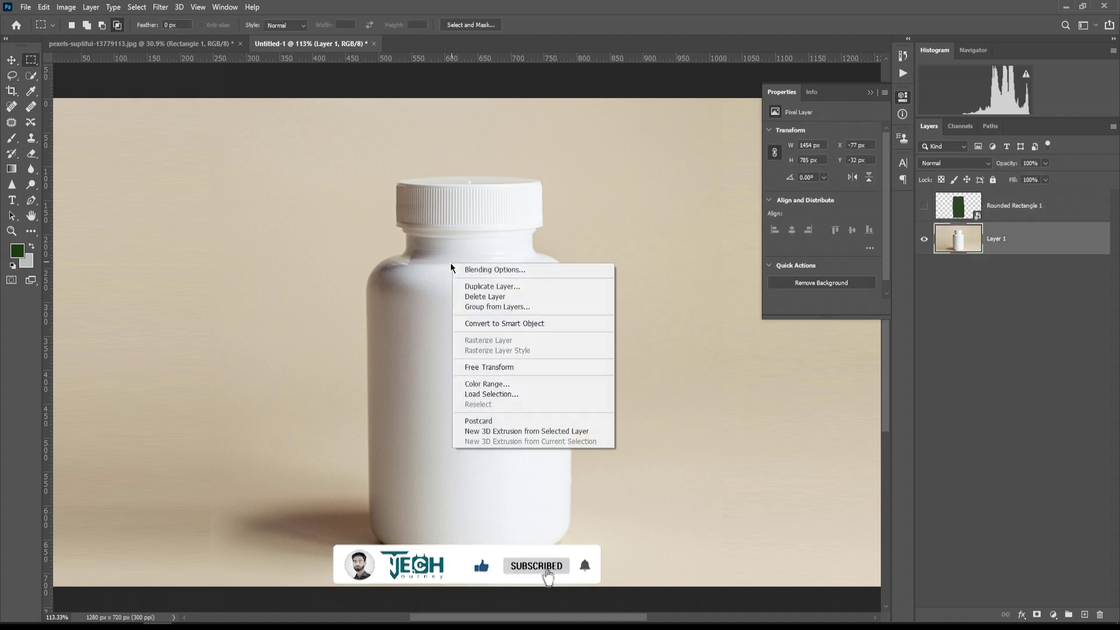
pyautogui.click(480, 395)
pyautogui.click(518, 190)
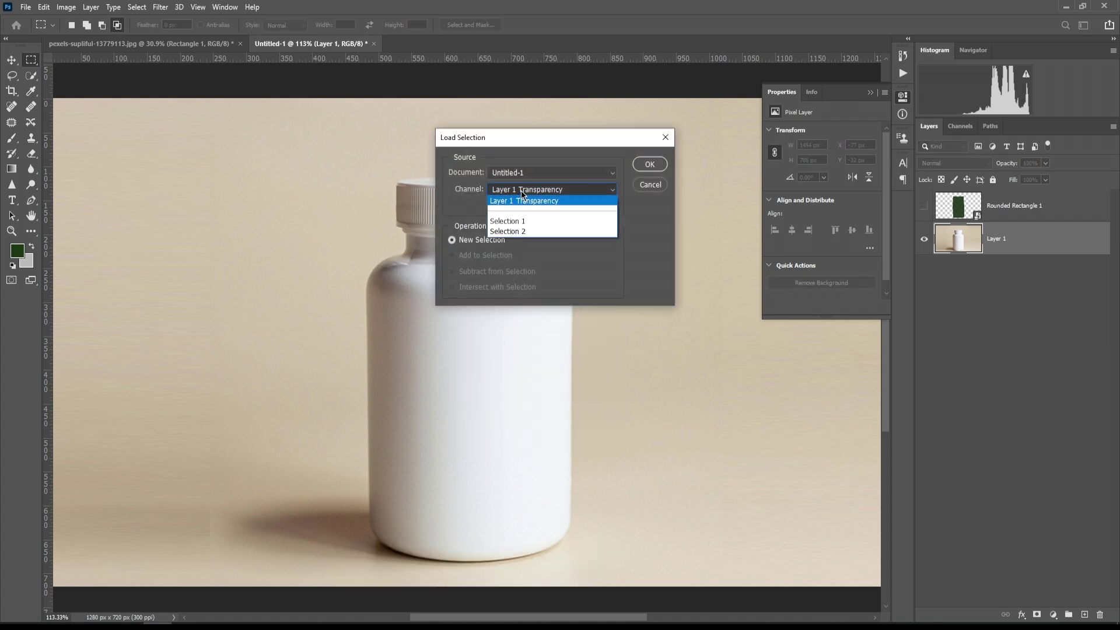
pyautogui.click(516, 232)
pyautogui.click(645, 167)
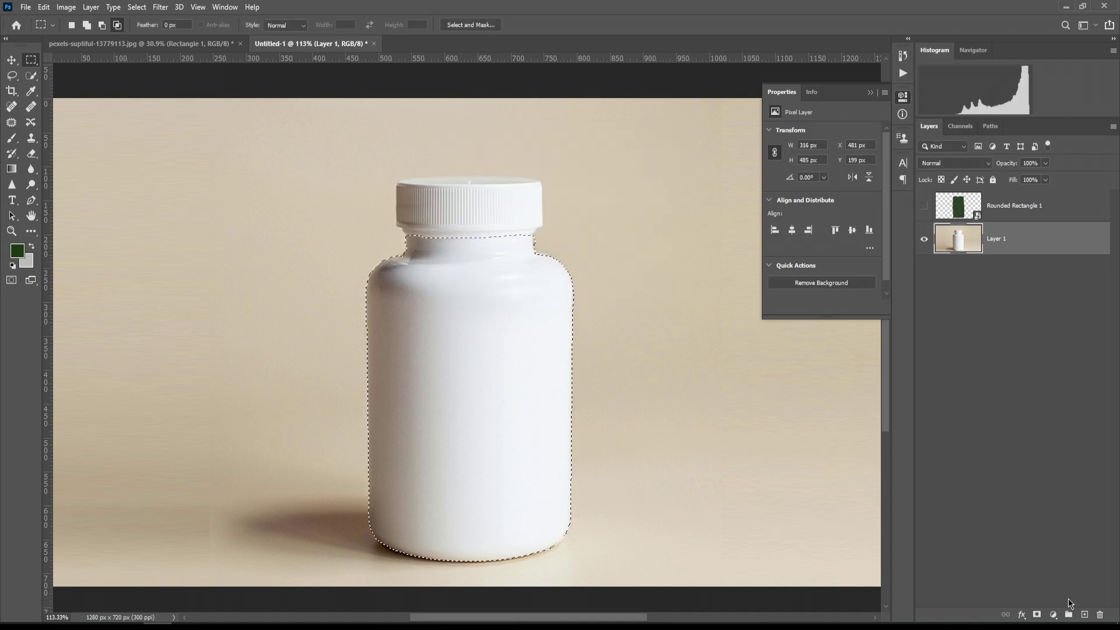
# Step: Create a layer group masked by the loaded selection, and move the Rounded Rectangle 1 layer into it with its visibility on
pyautogui.click(1030, 207)
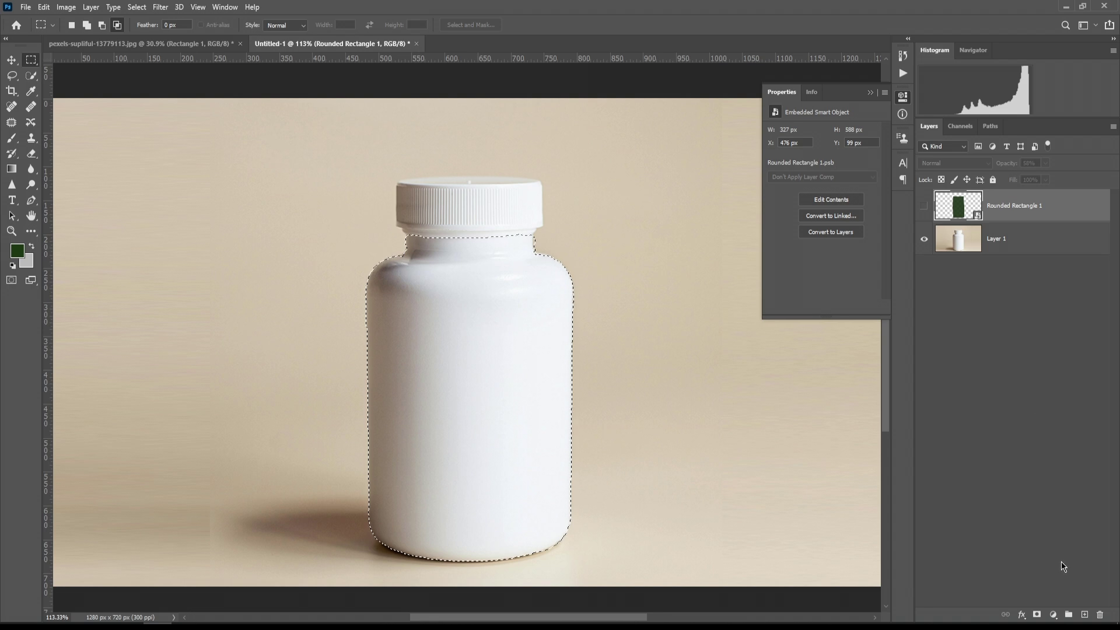
pyautogui.click(1069, 614)
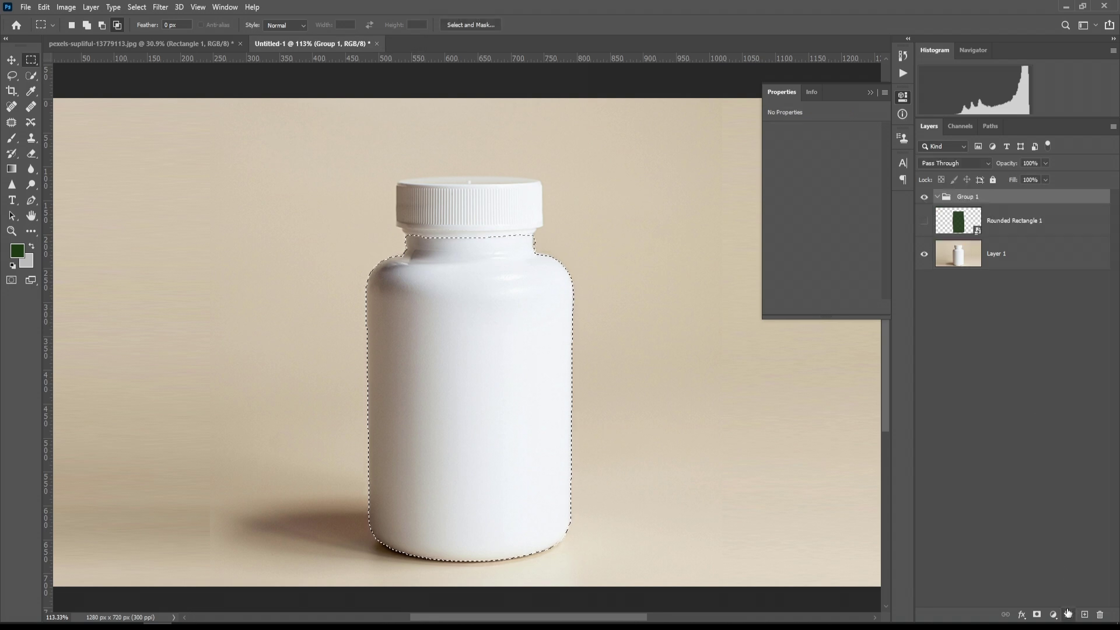
pyautogui.click(1038, 614)
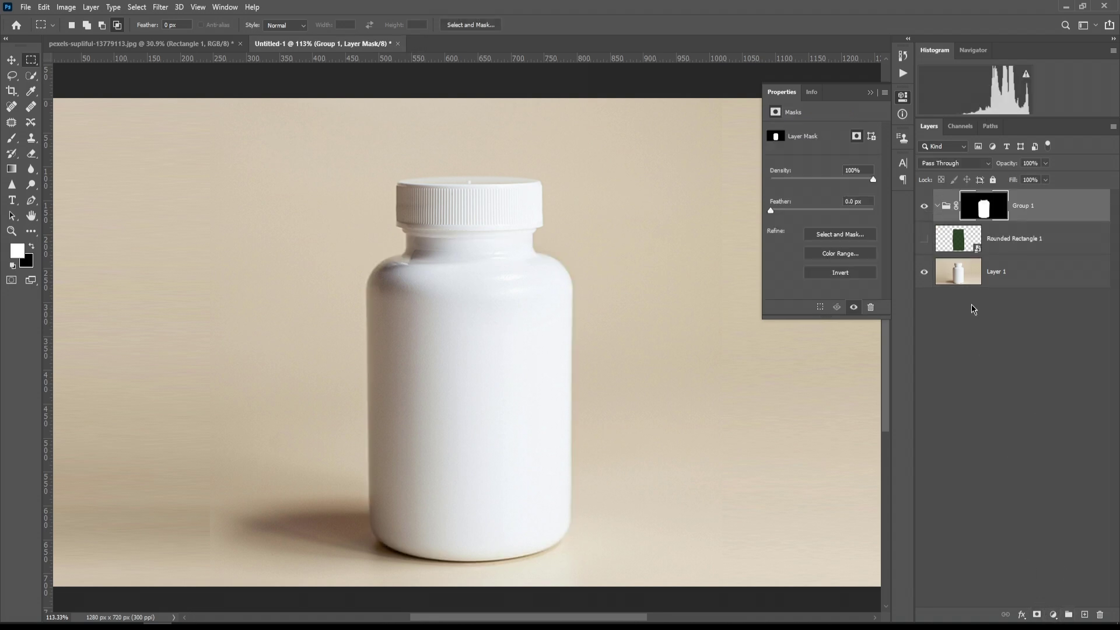
pyautogui.click(924, 238)
pyautogui.moveTo(1023, 240); pyautogui.dragTo(1056, 224)
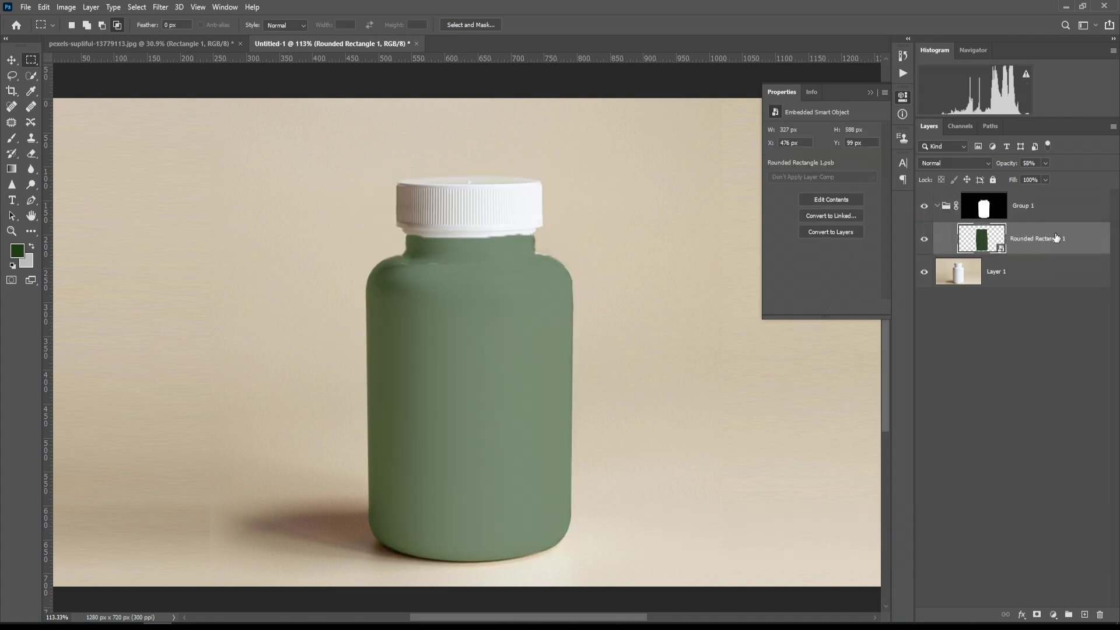
# Step: Inspect the rounded rectangle's smart object contents, close them, and set the layer's opacity to 100%
pyautogui.doubleClick(1001, 246)
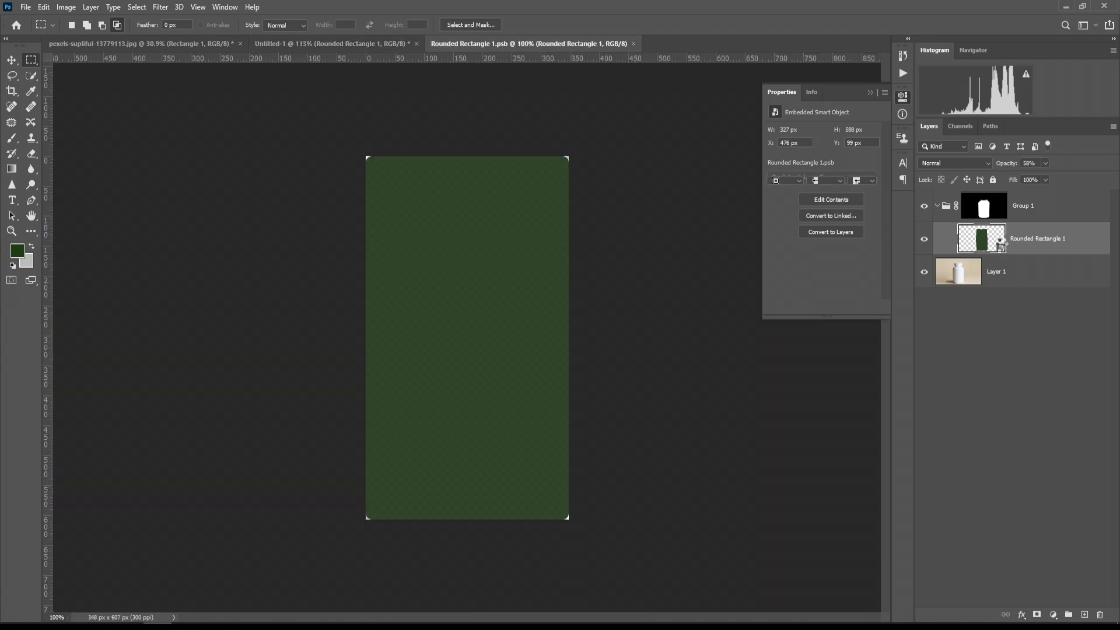
pyautogui.click(6, 61)
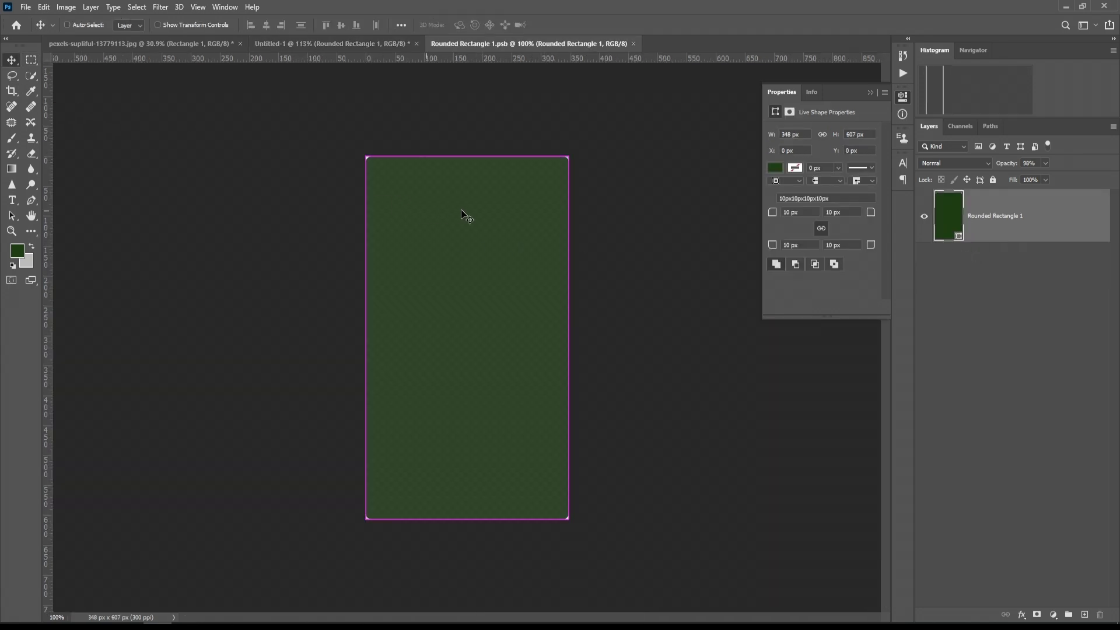
pyautogui.hotkey('ctrl', 'w')
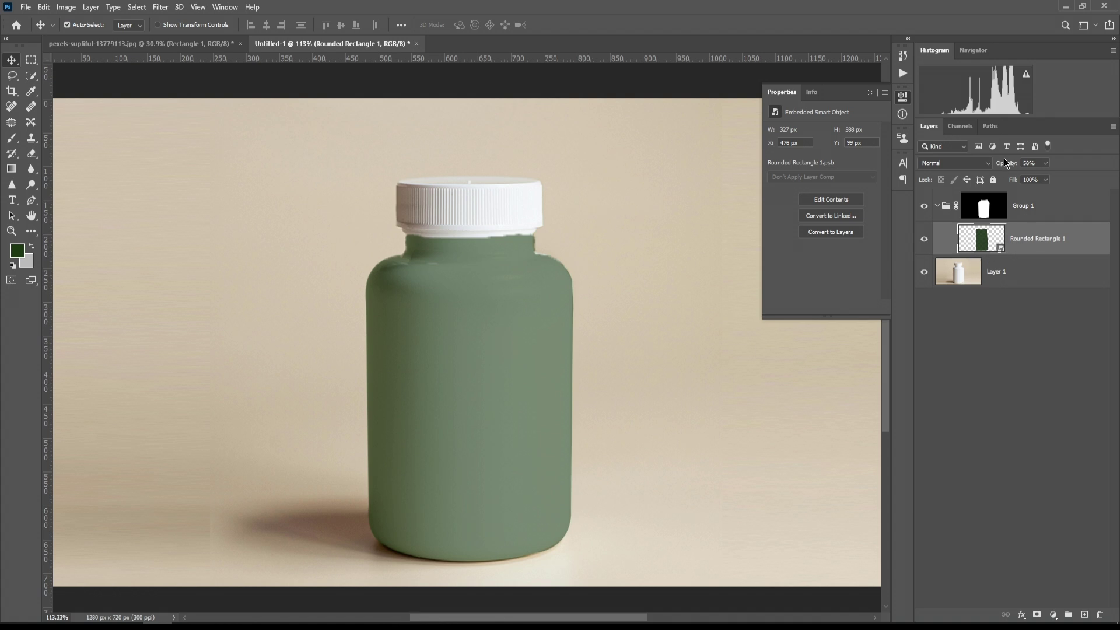
pyautogui.moveTo(1005, 165); pyautogui.dragTo(1116, 164)
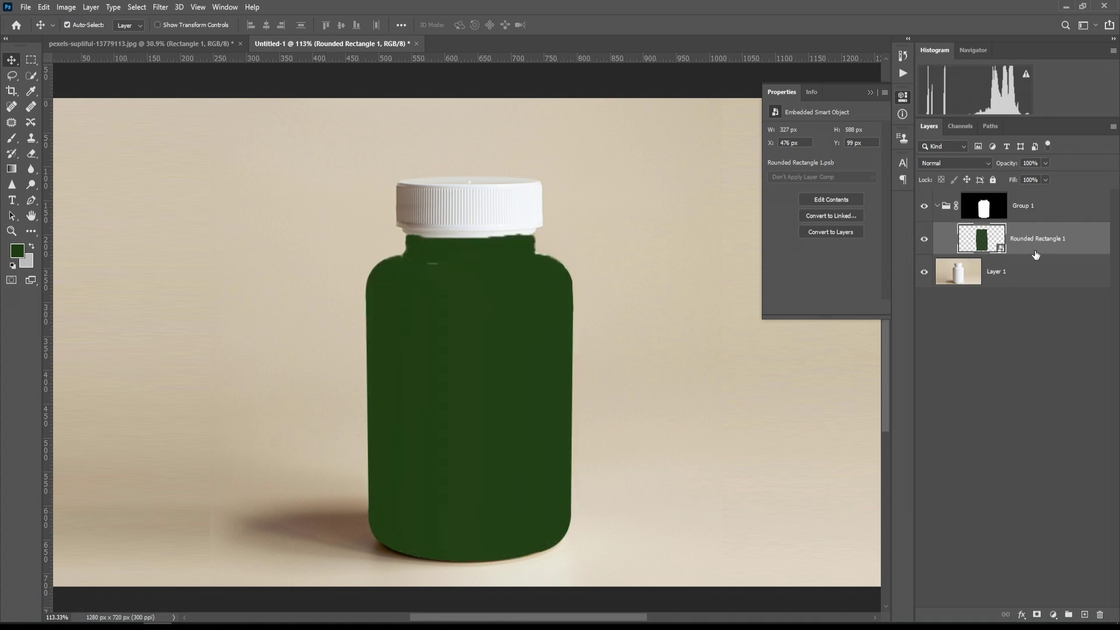
# Step: Open the rounded rectangle's smart object and place the White and Blue Gradient Medical Instagram Story image in it
pyautogui.doubleClick(1001, 249)
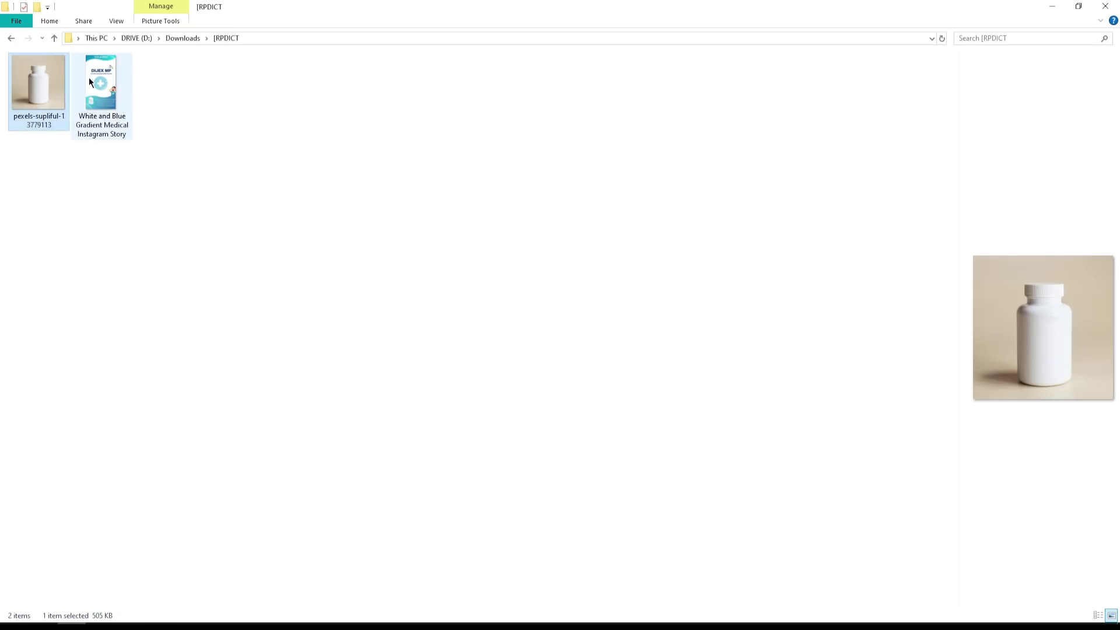
pyautogui.moveTo(89, 77); pyautogui.dragTo(511, 270)
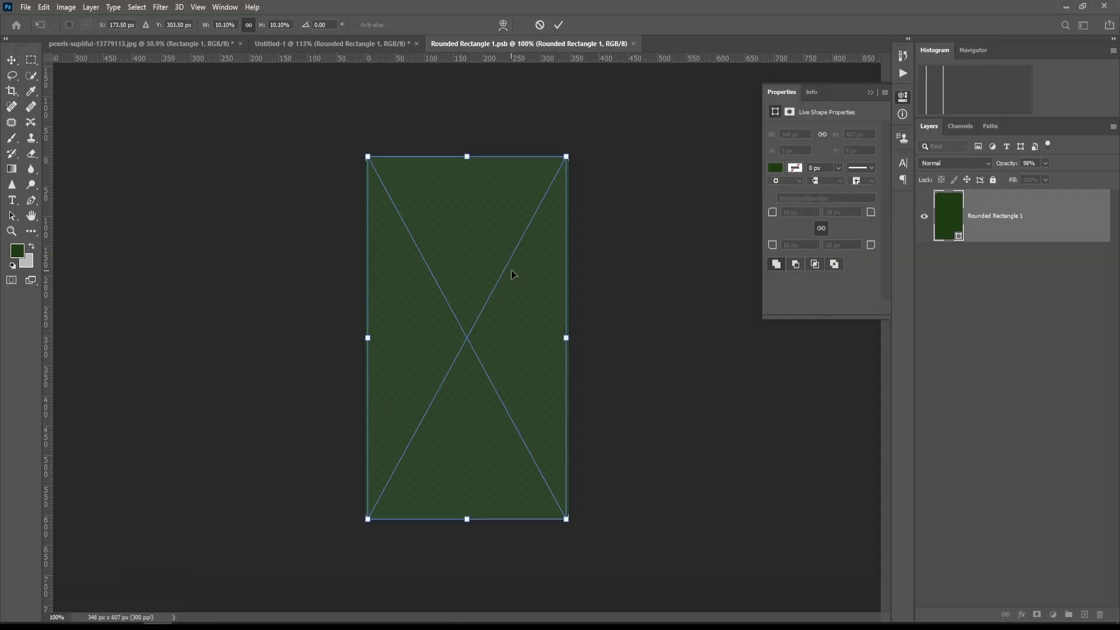
pyautogui.click(558, 24)
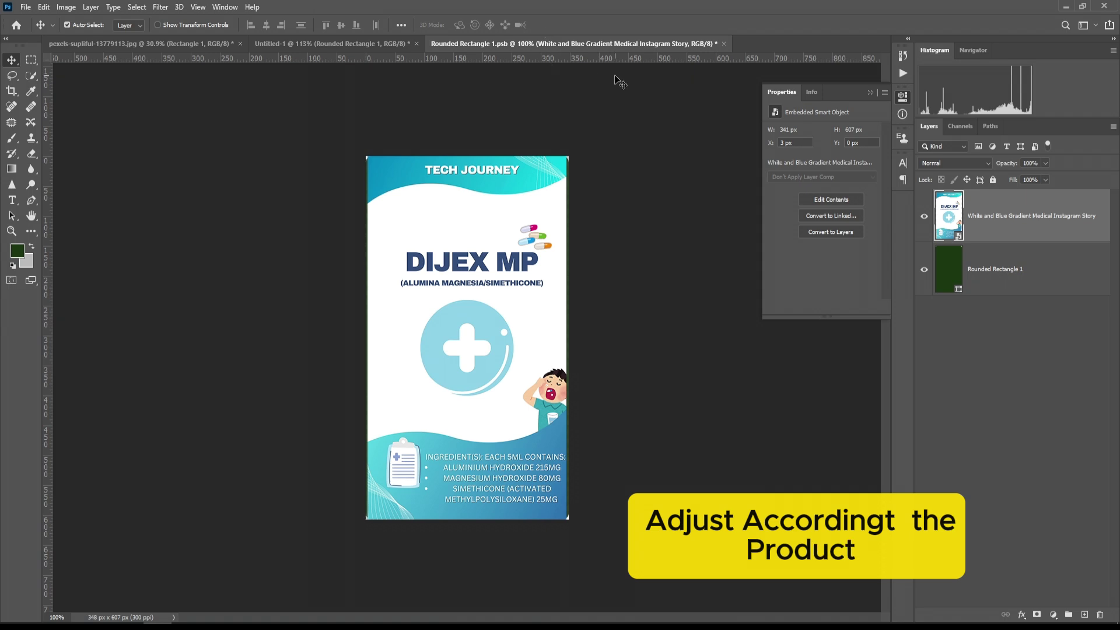
# Step: Scale the placed label image up to 10.23% so it covers the full width of the rectangle
pyautogui.hotkey('ctrl', 't')
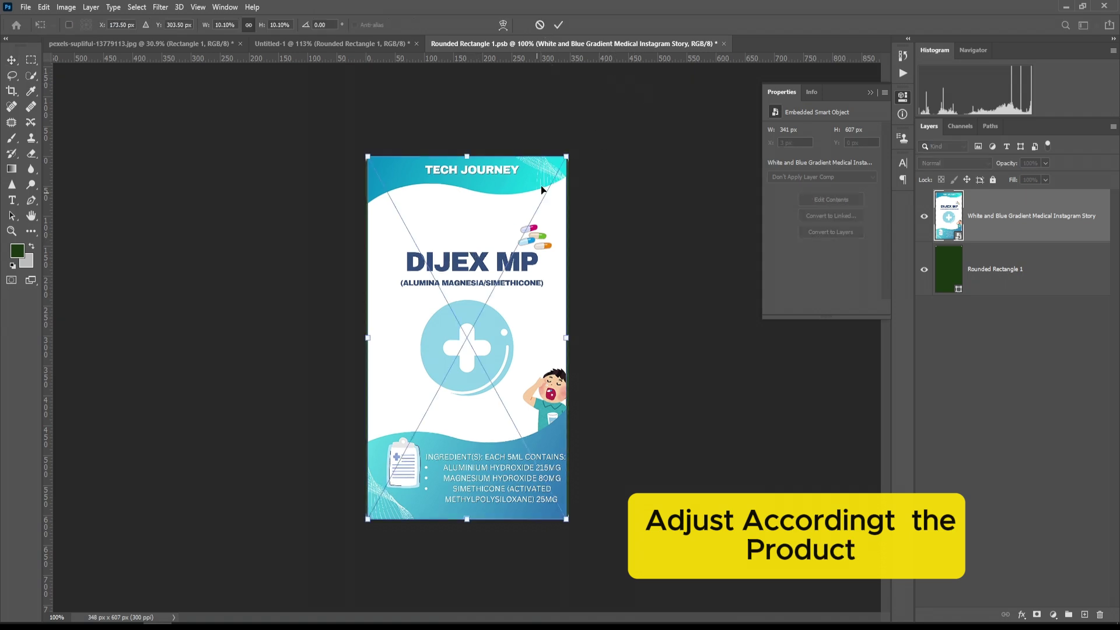
pyautogui.moveTo(566, 157); pyautogui.dragTo(569, 153)
pyautogui.click(558, 25)
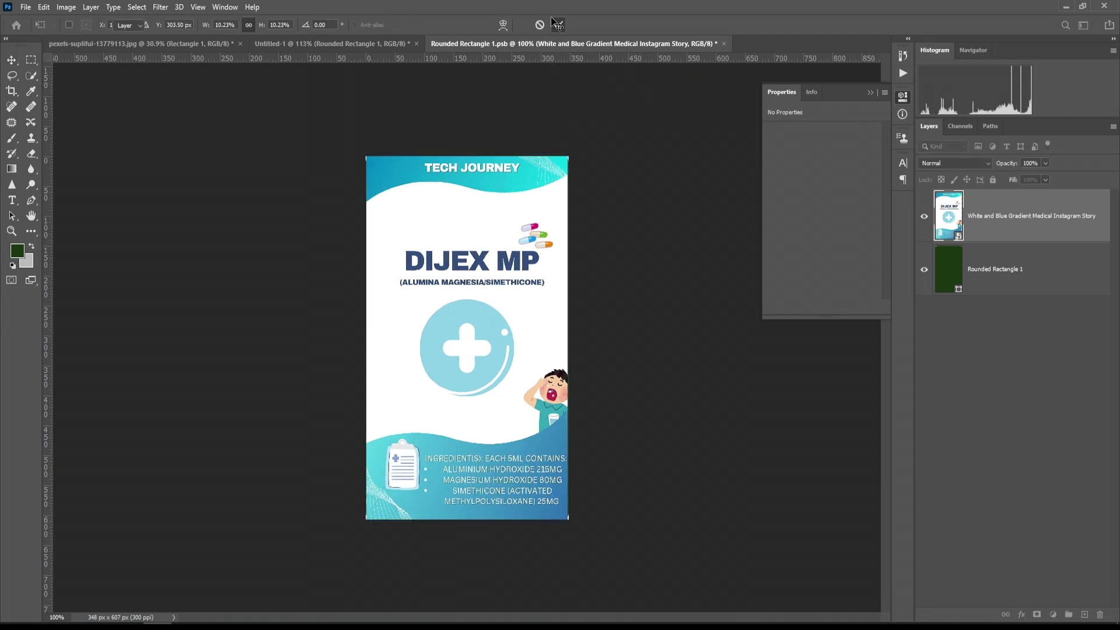
# Step: Close the smart object and save its changes to apply the label to the bottle
pyautogui.click(723, 44)
pyautogui.click(510, 237)
pyautogui.scroll(-3, 474, 309)
# Step: Rescale the label image inside the rounded rectangle's smart object to 10.31% width and 9.21% height, then save and close it
pyautogui.doubleClick(999, 246)
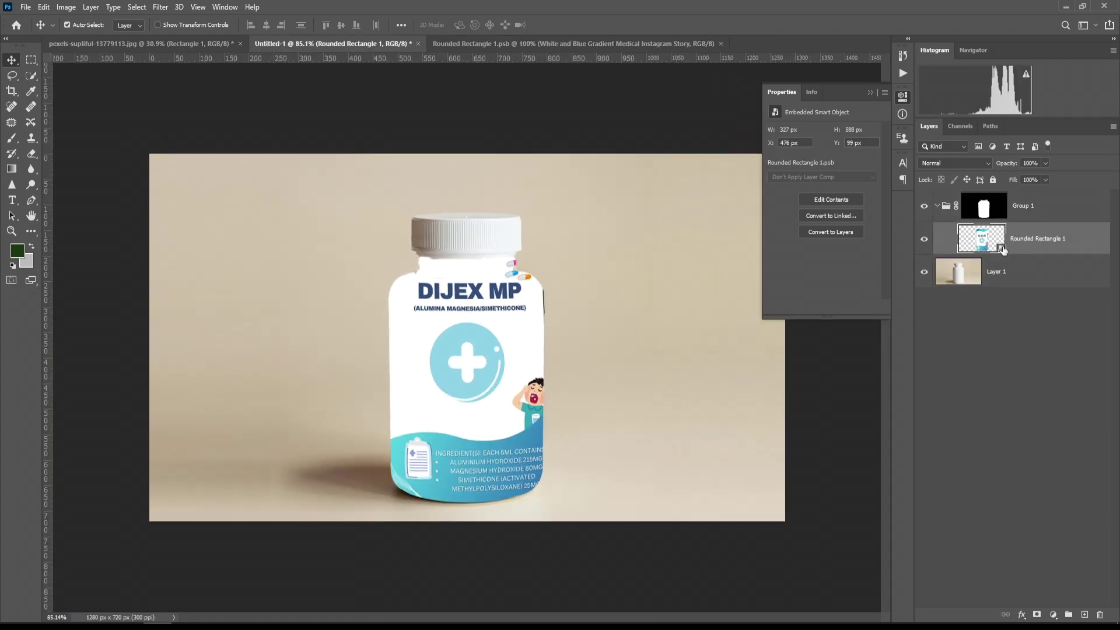
pyautogui.hotkey('ctrl', 't')
pyautogui.moveTo(569, 154); pyautogui.dragTo(557, 173)
pyautogui.moveTo(489, 214); pyautogui.dragTo(490, 221)
pyautogui.moveTo(557, 337); pyautogui.dragTo(568, 338)
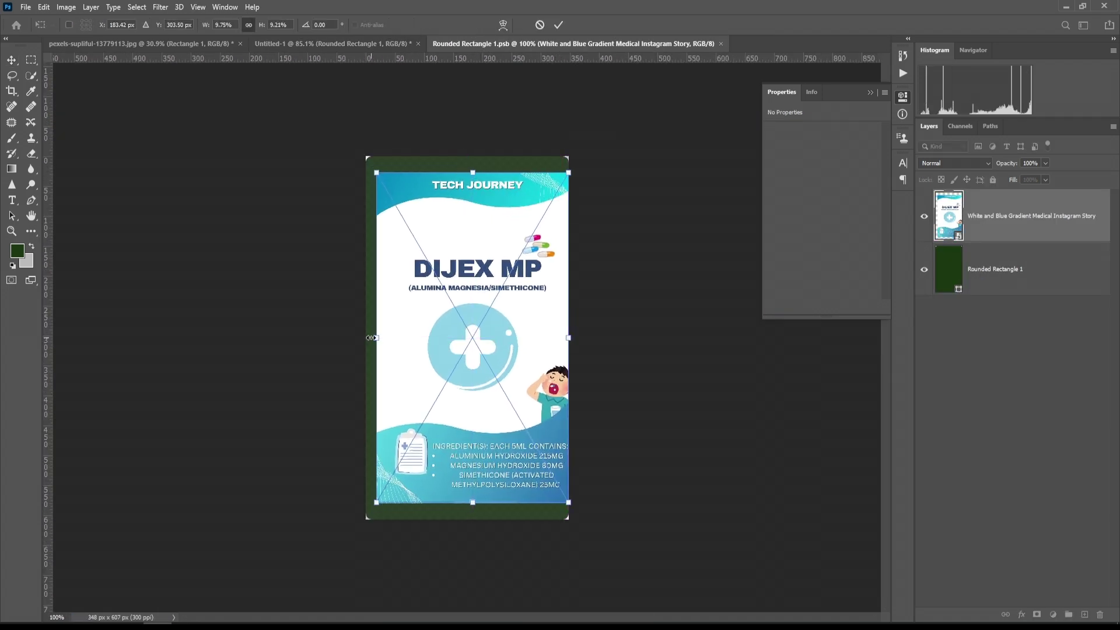
pyautogui.moveTo(377, 337); pyautogui.dragTo(366, 337)
pyautogui.click(559, 25)
pyautogui.click(725, 44)
pyautogui.click(506, 233)
pyautogui.scroll(3, 467, 352)
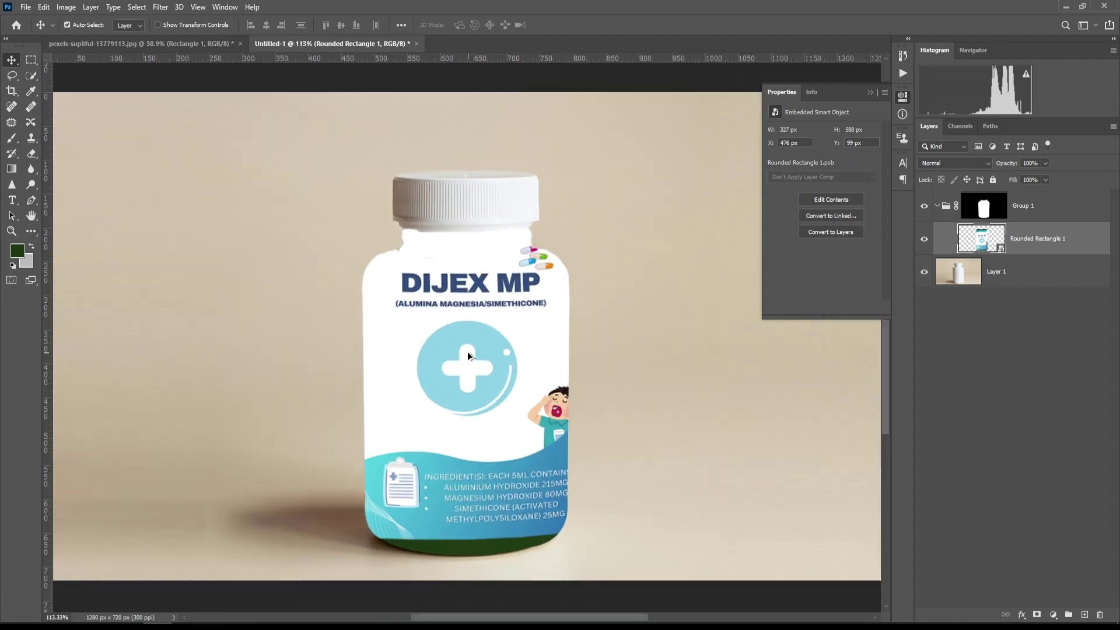
# Step: Reopen the rounded rectangle's smart object, resize the label image to 348 by 457 px, and save and close it
pyautogui.doubleClick(999, 250)
pyautogui.hotkey('ctrl', 't')
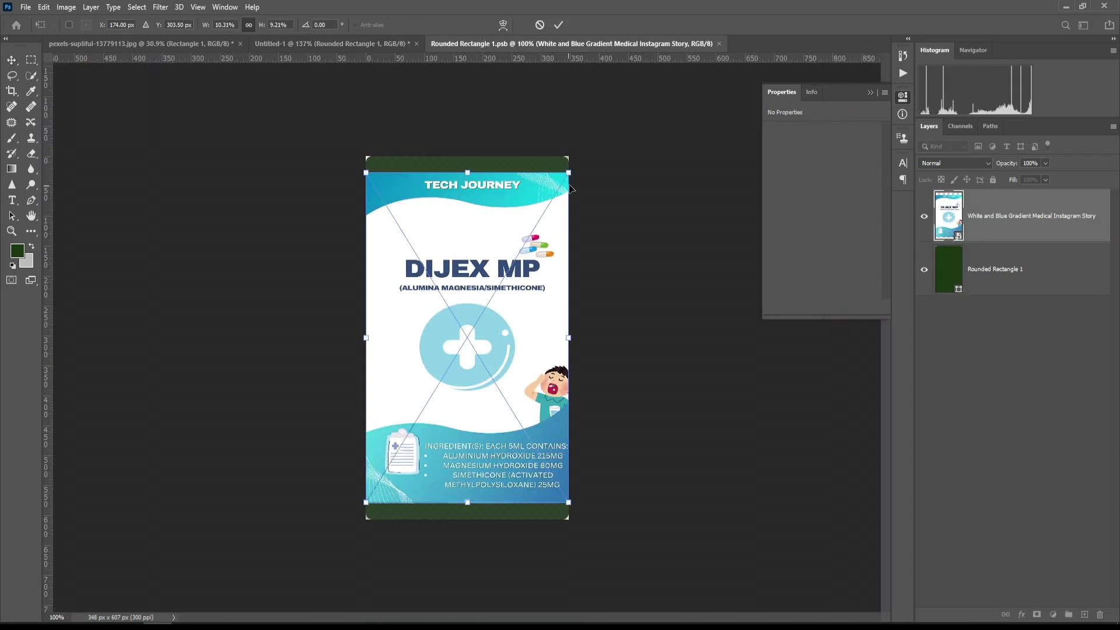
pyautogui.moveTo(569, 172); pyautogui.dragTo(550, 201)
pyautogui.moveTo(551, 339); pyautogui.dragTo(569, 339)
pyautogui.moveTo(384, 338); pyautogui.dragTo(366, 338)
pyautogui.click(558, 25)
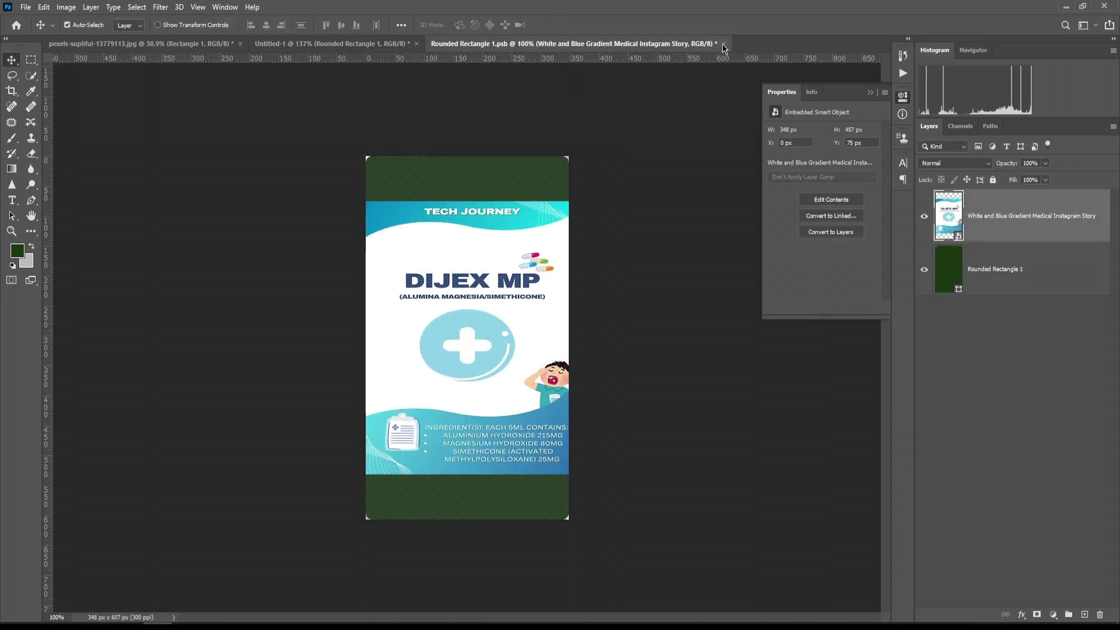
pyautogui.click(723, 44)
pyautogui.click(511, 236)
# Step: Move the rounded rectangle label on the bottle to X 470 px and Y 170 px
pyautogui.moveTo(535, 304); pyautogui.dragTo(529, 306)
pyautogui.hotkey('shift', 'Down')
pyautogui.hotkey('shift', 'Down')
pyautogui.hotkey('shift', 'Down')
pyautogui.hotkey('shift', 'Down')
pyautogui.hotkey('shift', 'Down')
pyautogui.hotkey('shift', 'Down')
pyautogui.hotkey('shift', 'Down')
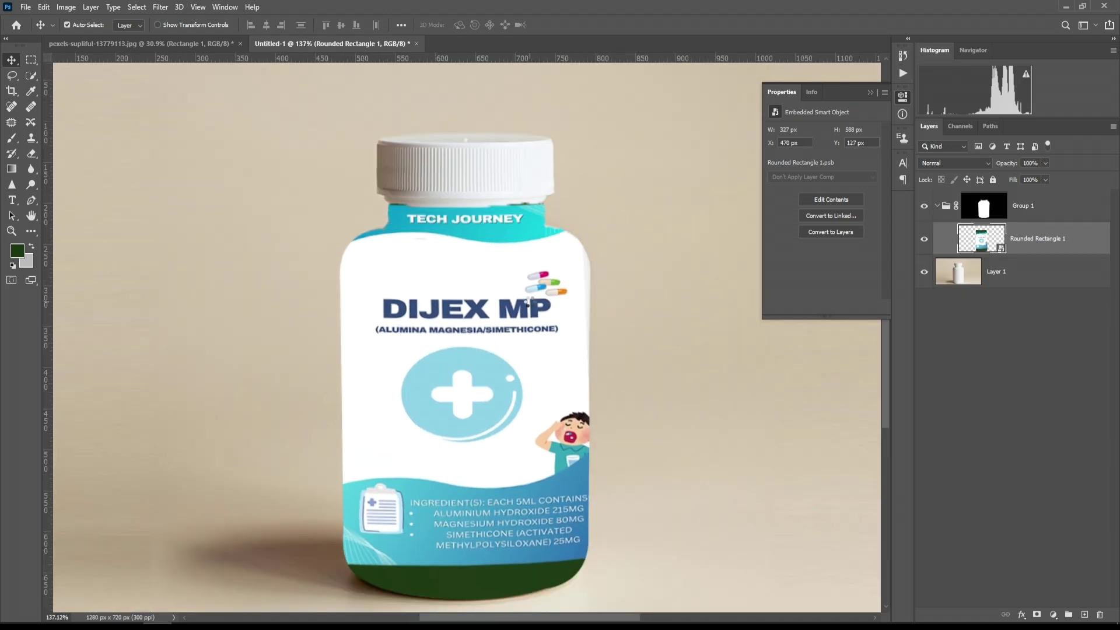
# Step: Open the rounded rectangle's smart object and widen the label image to 367 px
pyautogui.doubleClick(1001, 249)
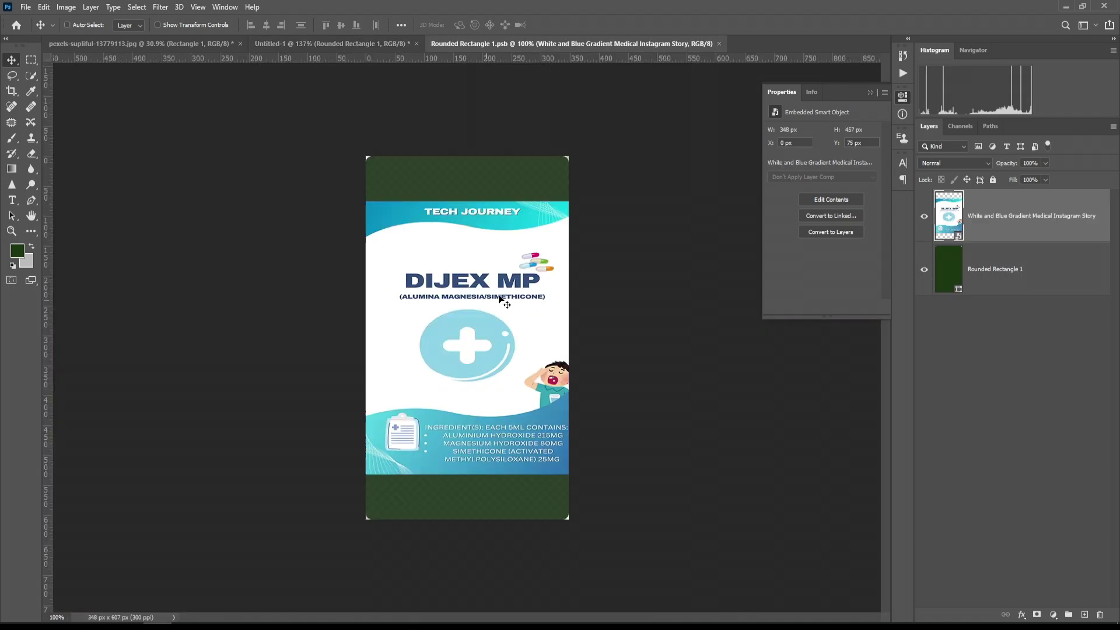
pyautogui.hotkey('ctrl', 't')
pyautogui.moveTo(569, 337); pyautogui.dragTo(574, 338)
pyautogui.press('Return')
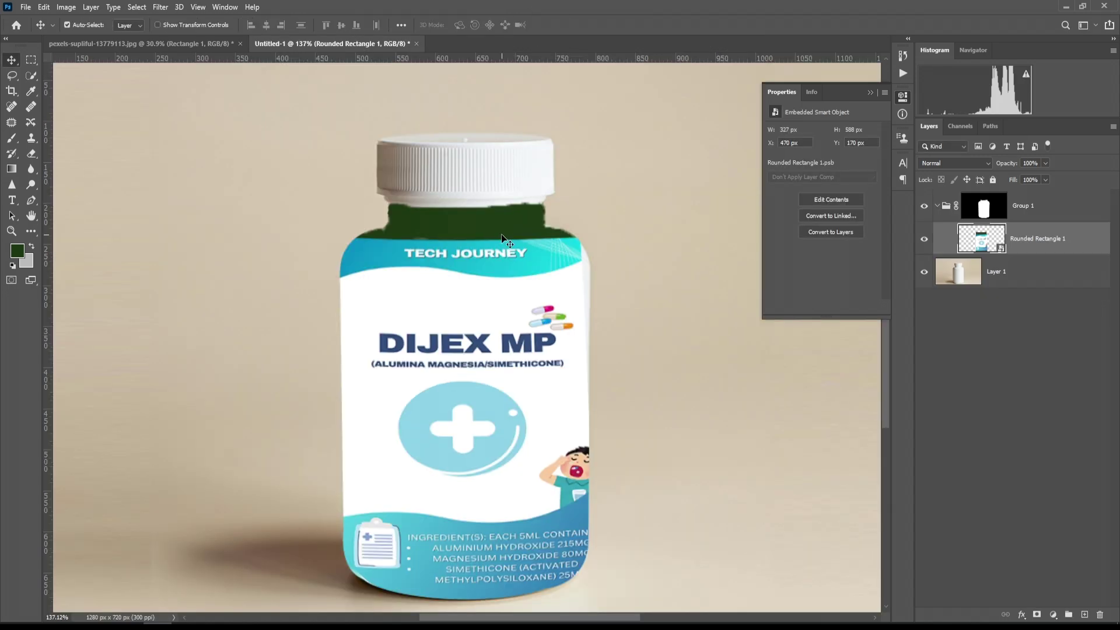
# Step: Set the Rounded Rectangle 1 layer's blend mode to Multiply and save the label image at Y 91 px inside the smart object
pyautogui.click(955, 163)
pyautogui.click(933, 210)
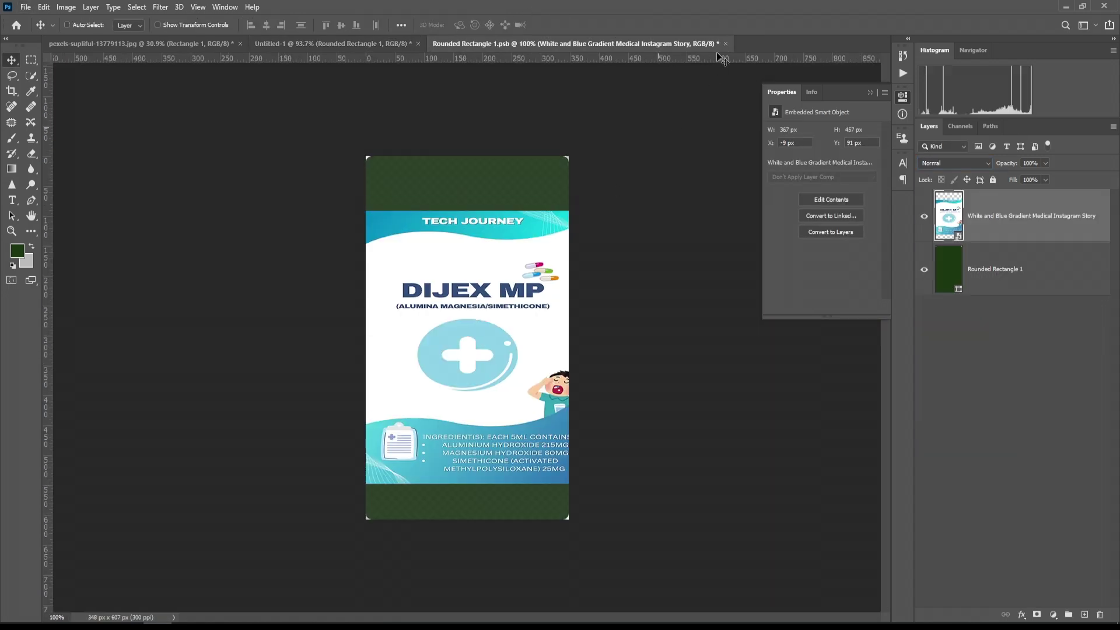
pyautogui.hotkey('ctrl', 'w')
pyautogui.click(503, 238)
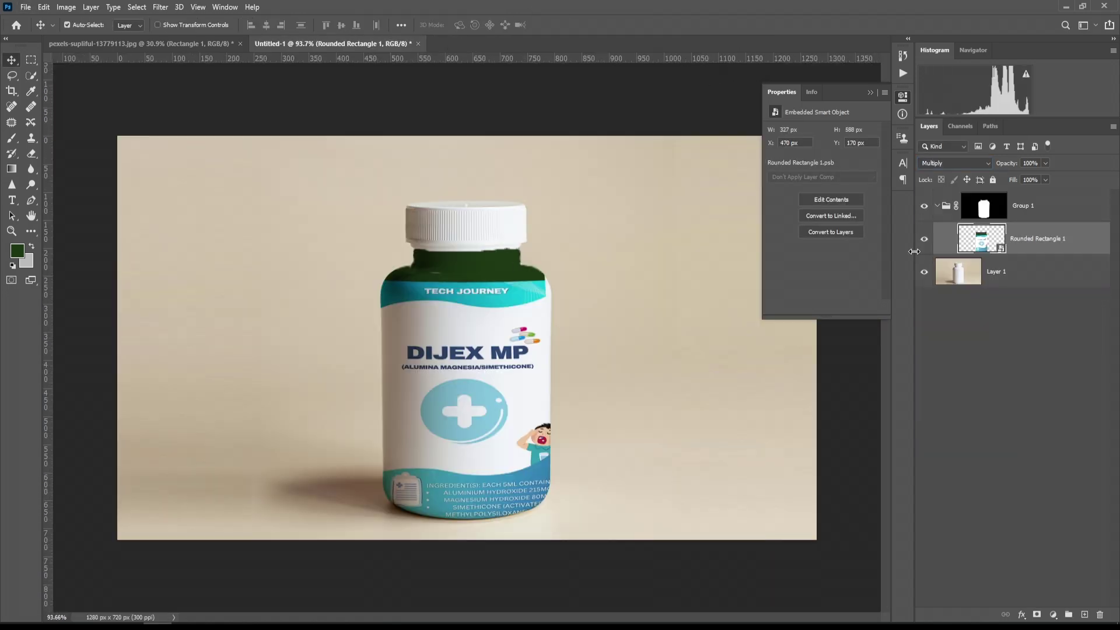
# Step: Convert the bottle photo in Layer 1 to a smart object and collapse the Properties panel
pyautogui.rightClick(1017, 272)
pyautogui.click(991, 282)
pyautogui.click(869, 92)
# Step: Load the saved selection that outlines the whole bottle with its cap
pyautogui.press('m')
pyautogui.rightClick(438, 315)
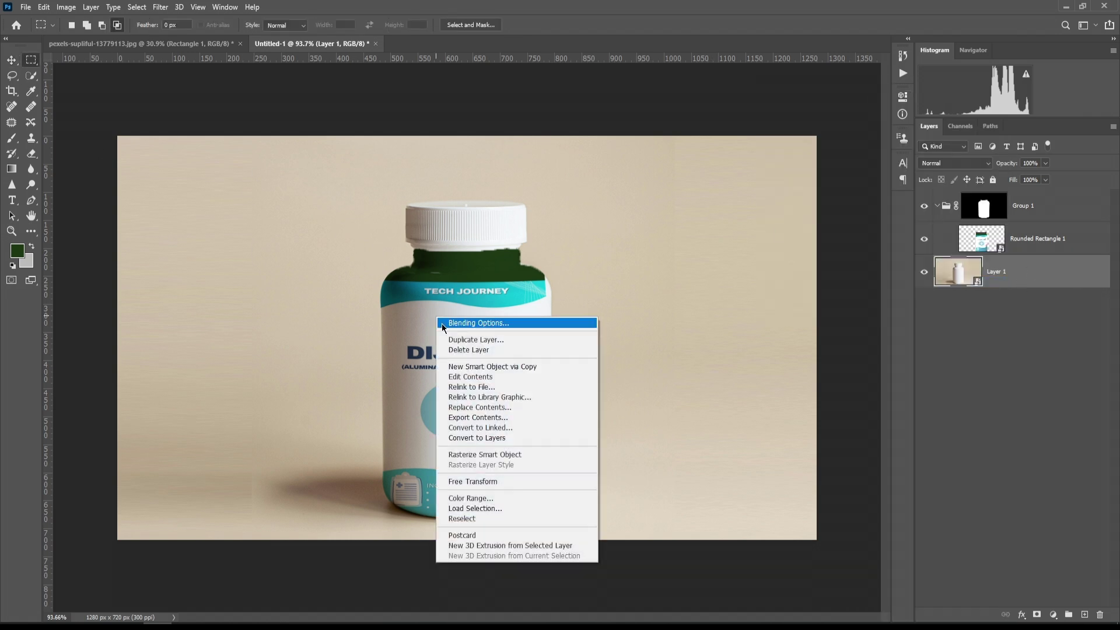
pyautogui.click(565, 352)
pyautogui.click(551, 189)
pyautogui.click(525, 226)
pyautogui.click(649, 164)
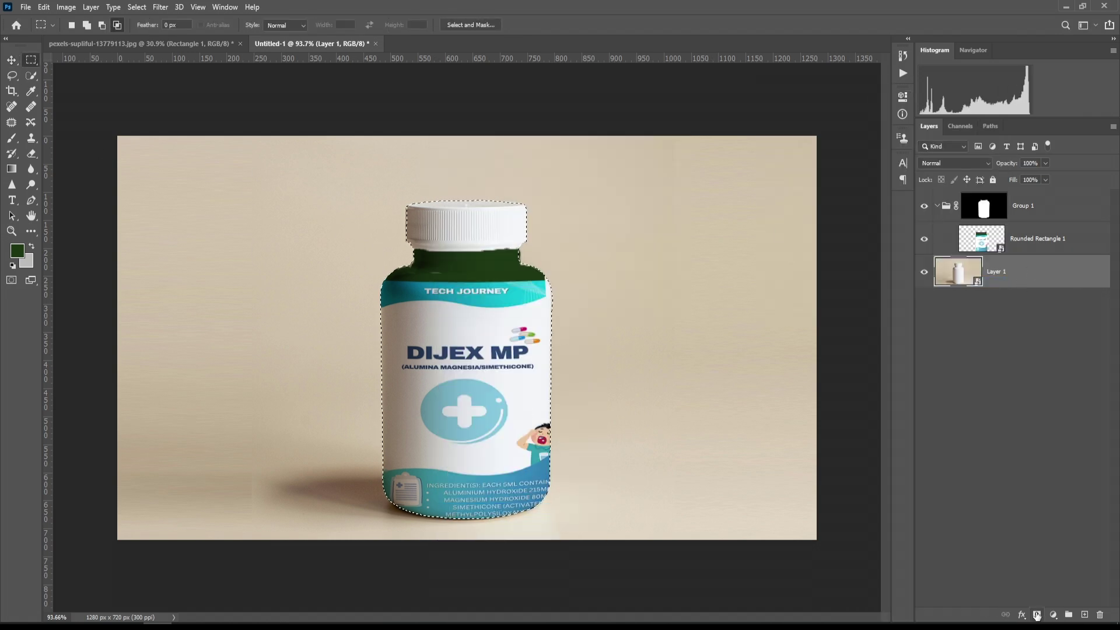
# Step: Add a Solid Color fill layer from the bottle selection above Layer 1, using a bright blue
pyautogui.click(1053, 614)
pyautogui.click(1051, 404)
pyautogui.click(585, 181)
pyautogui.click(411, 290)
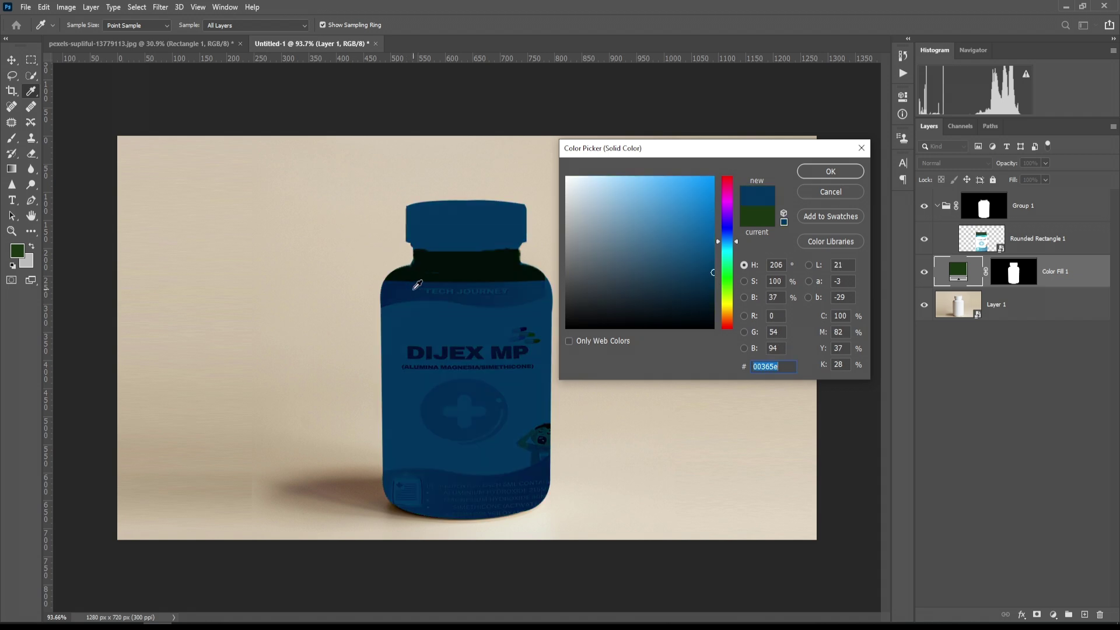
pyautogui.click(685, 192)
pyautogui.click(829, 171)
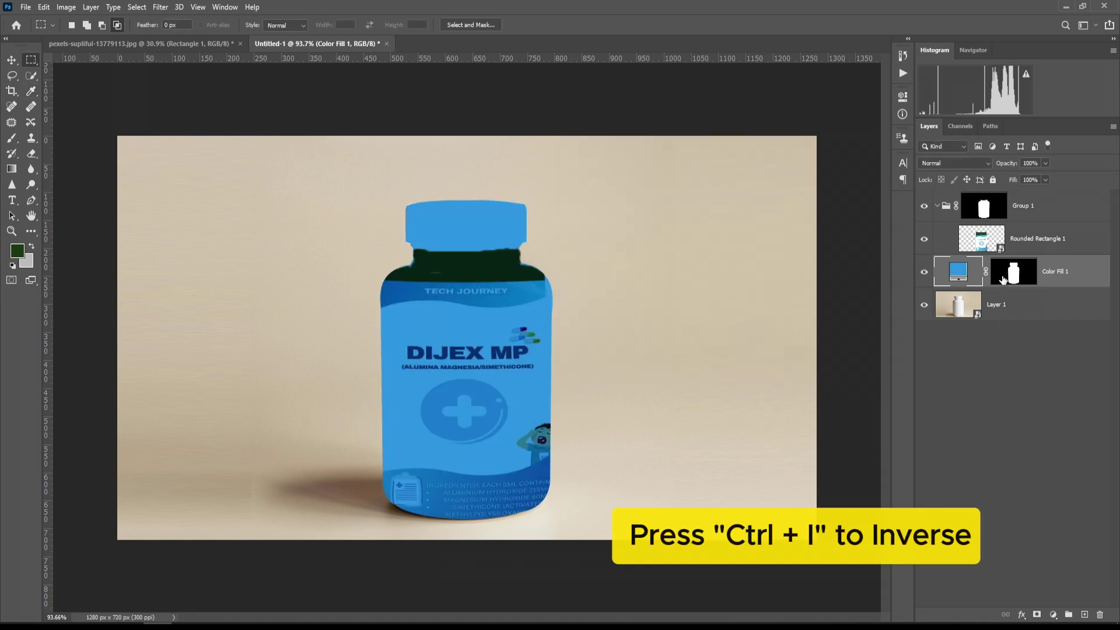
# Step: Invert the color fill layer's mask so the color covers the background instead of the bottle
pyautogui.click(1003, 280)
pyautogui.hotkey('ctrl', 'i')
pyautogui.press('v')
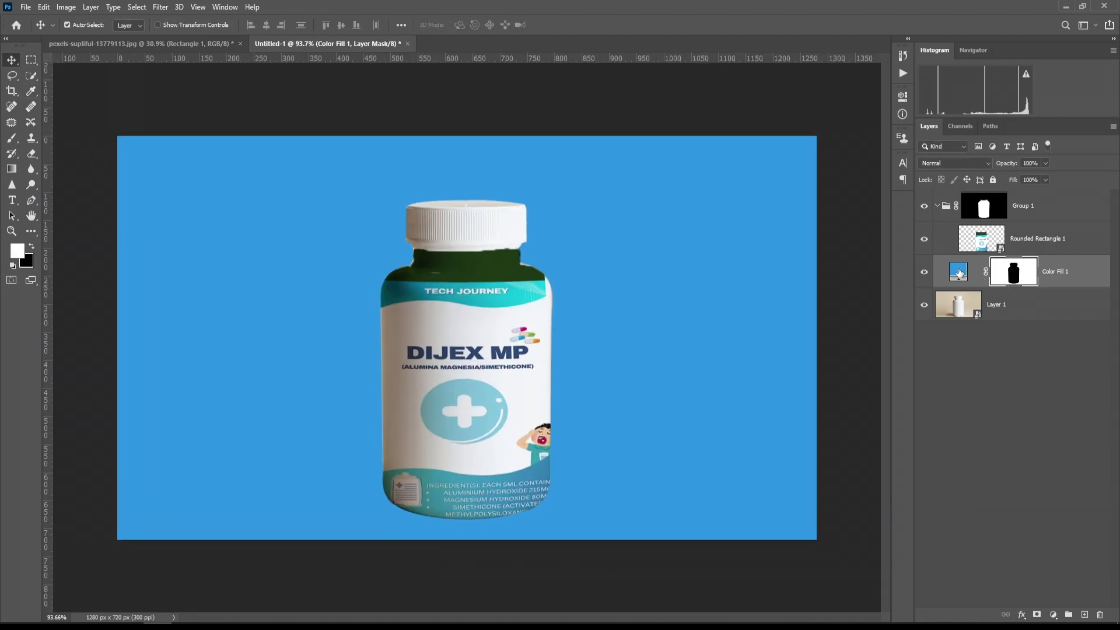
# Step: Change the color fill to a grayish taupe sampled from the shaded side of the bottle label
pyautogui.doubleClick(958, 272)
pyautogui.click(521, 295)
pyautogui.click(499, 327)
pyautogui.click(475, 351)
pyautogui.click(431, 392)
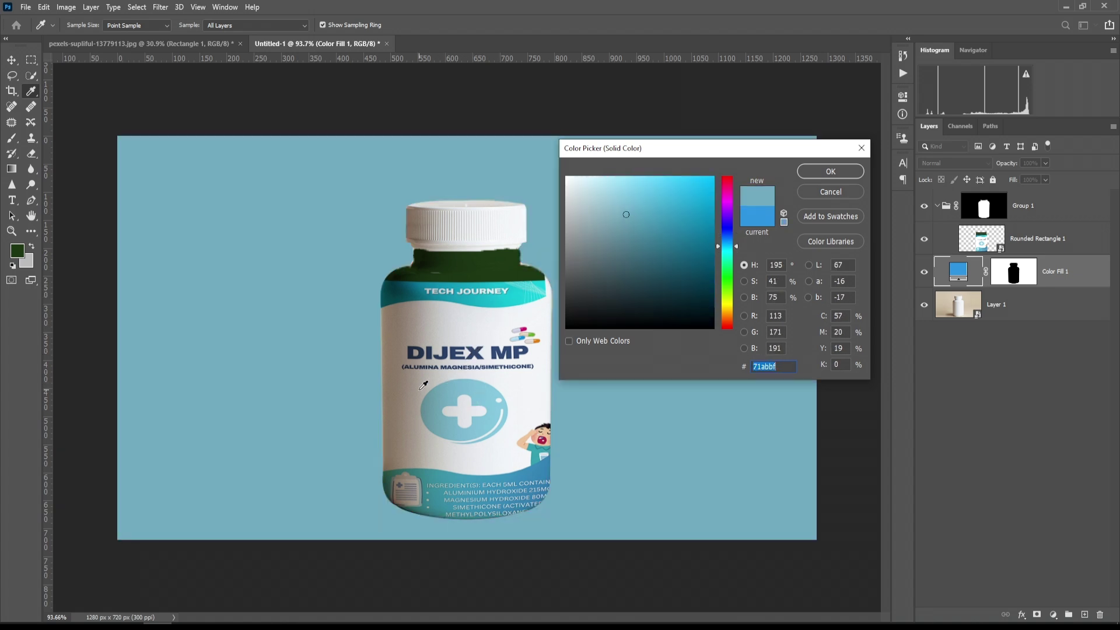
pyautogui.click(417, 441)
pyautogui.press('Return')
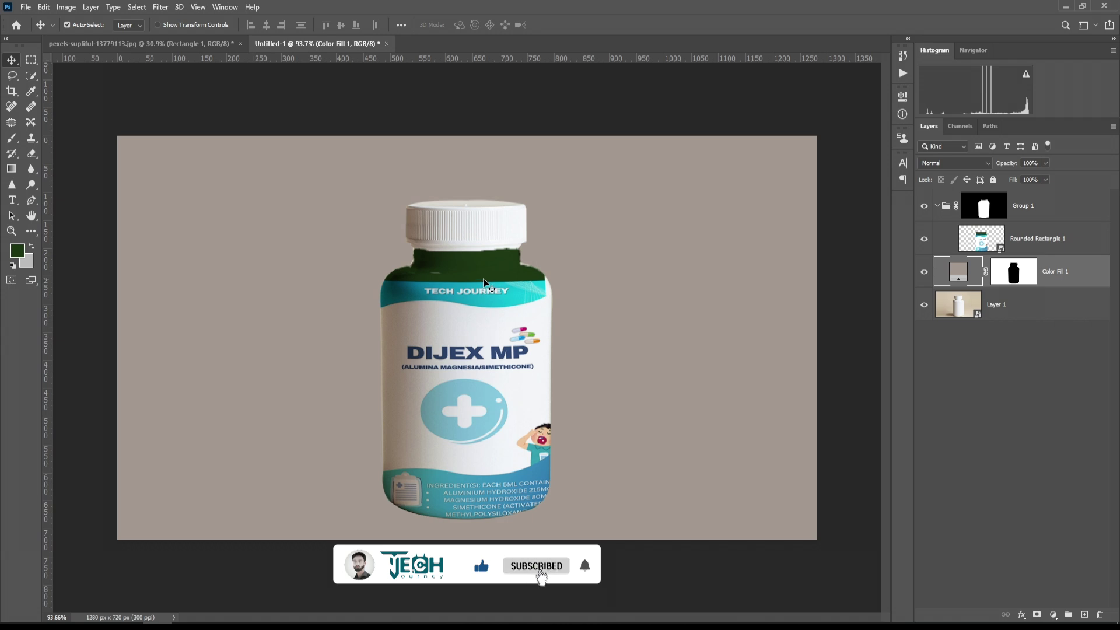
# Step: Hide the green rounded rectangle layer inside the label's smart object, then close it and save the changes
pyautogui.doubleClick(994, 243)
pyautogui.click(924, 271)
pyautogui.hotkey('ctrl', 'w')
pyautogui.click(502, 239)
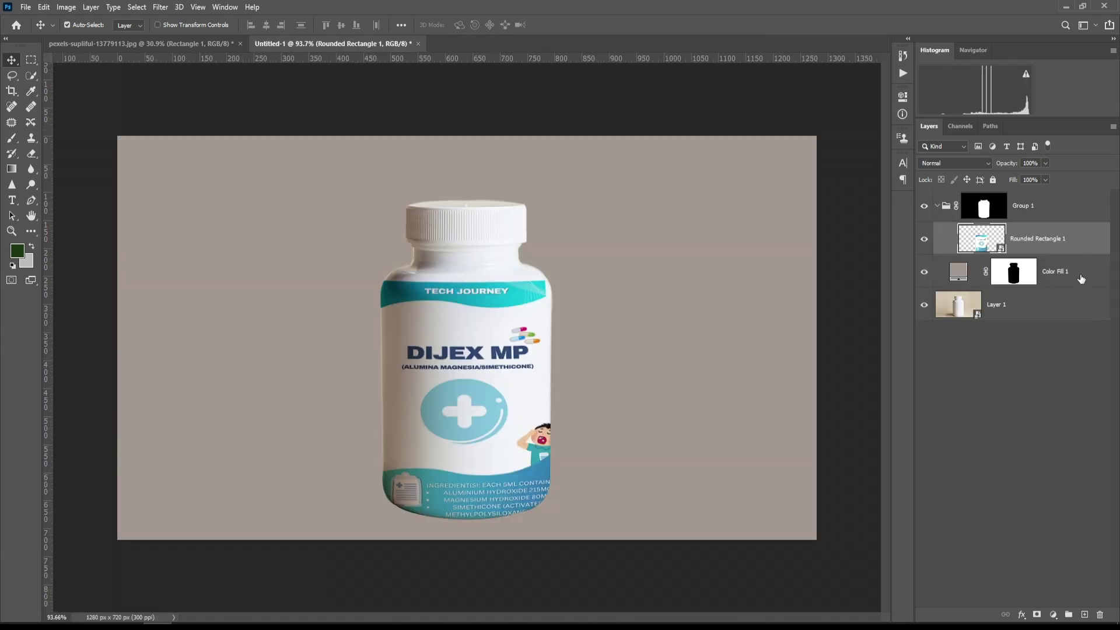
# Step: Nudge the label slightly sideways and up so its header band sits at the base of the bottle's neck
pyautogui.press('Right')
pyautogui.press('Right')
pyautogui.press('Right')
pyautogui.press('Right')
pyautogui.press('Right')
pyautogui.press('Right')
pyautogui.press('Right')
pyautogui.press('Right')
pyautogui.press('Right')
pyautogui.press('Right')
pyautogui.press('Right')
pyautogui.press('Right')
pyautogui.press('Right')
pyautogui.press('Right')
pyautogui.press('Down')
pyautogui.press('Down')
pyautogui.press('Down')
pyautogui.press('Down')
pyautogui.press('Down')
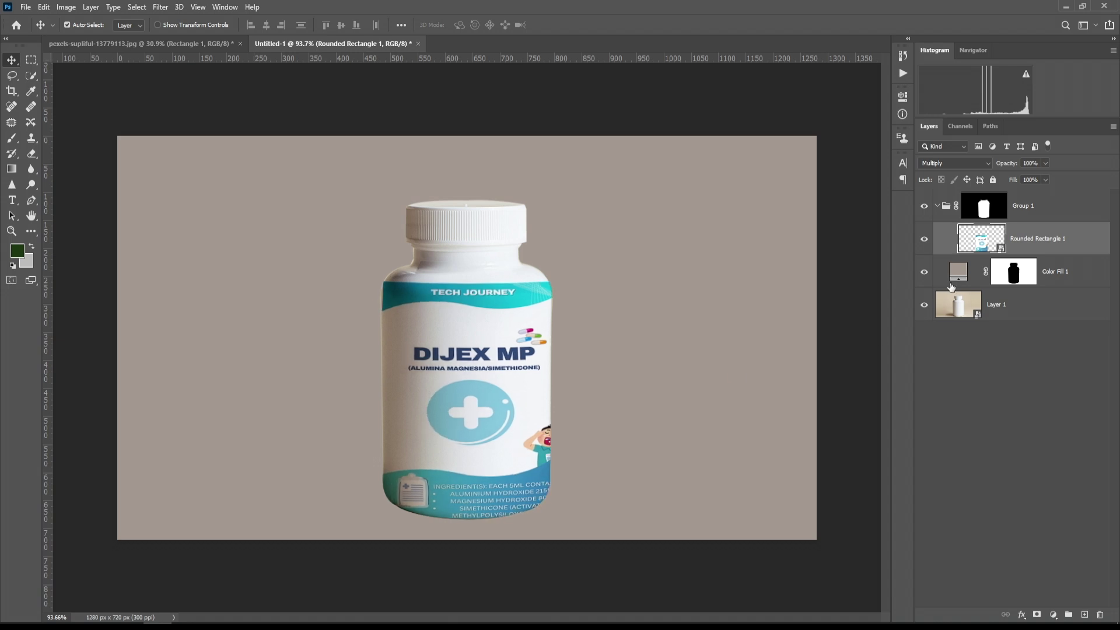
pyautogui.press('Up')
pyautogui.press('Up')
pyautogui.press('Up')
pyautogui.press('Up')
pyautogui.press('Up')
pyautogui.press('Up')
pyautogui.press('Up')
pyautogui.press('Up')
pyautogui.press('Up')
pyautogui.press('Up')
pyautogui.press('Up')
pyautogui.press('Up')
pyautogui.press('Up')
pyautogui.press('Up')
pyautogui.press('Up')
pyautogui.press('Up')
pyautogui.press('Up')
pyautogui.press('Up')
pyautogui.press('Up')
pyautogui.press('Up')
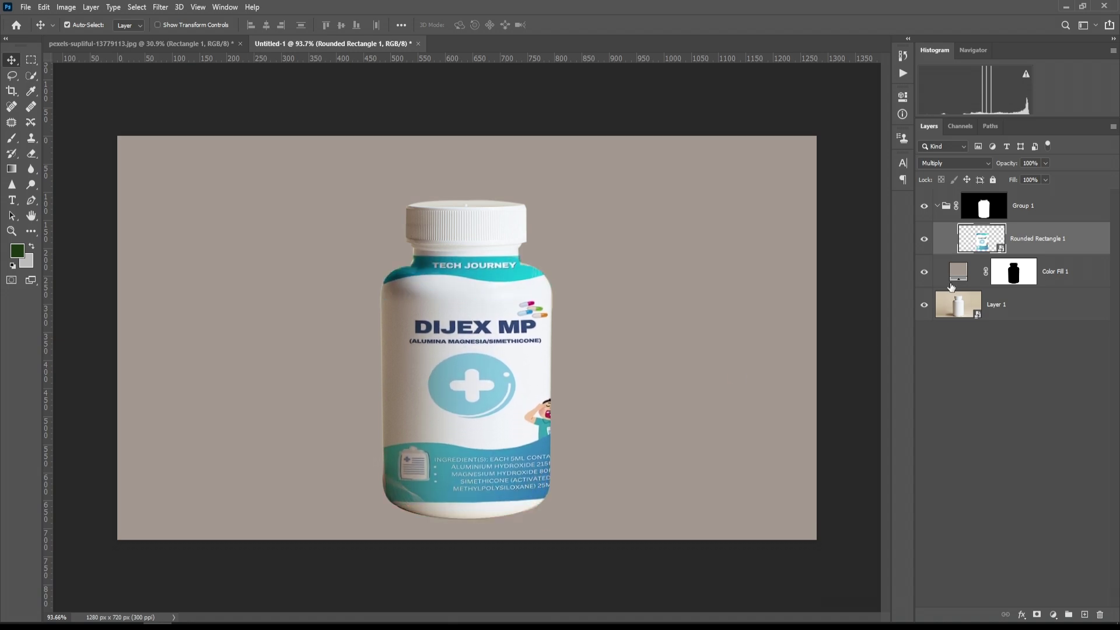
# Step: Transform the label to 95.82% width and 105.17% height, centered at about X 636.56 px and Y 439.53 px
pyautogui.hotkey('ctrl', 't')
pyautogui.moveTo(466, 540); pyautogui.dragTo(465, 557)
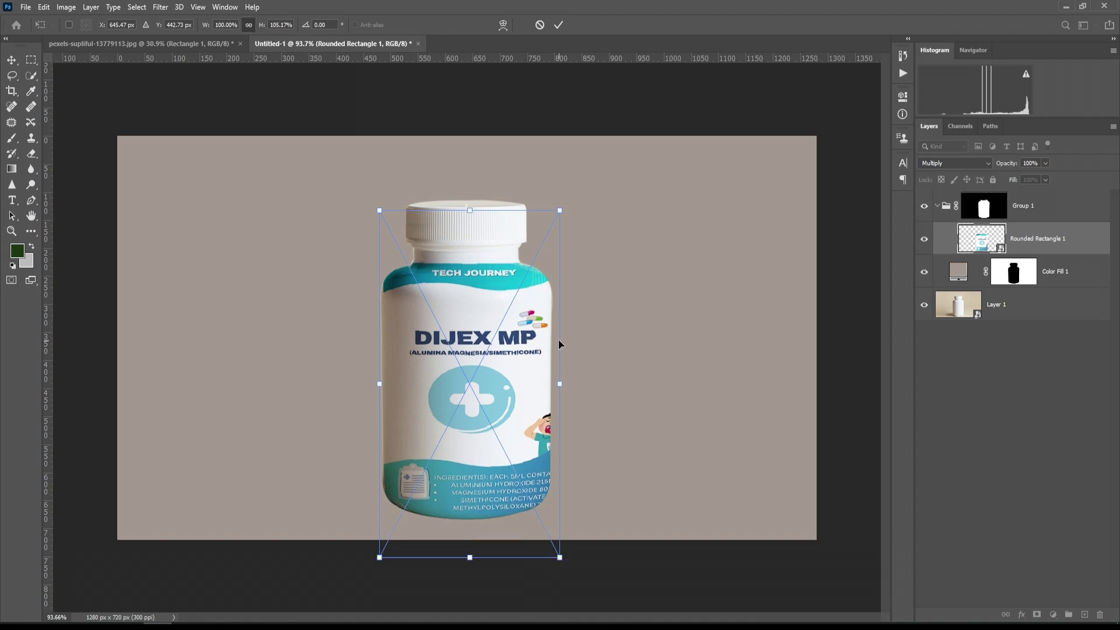
pyautogui.press('Up')
pyautogui.press('Up')
pyautogui.press('Up')
pyautogui.press('Up')
pyautogui.press('Up')
pyautogui.press('Up')
pyautogui.press('Up')
pyautogui.press('Up')
pyautogui.press('Up')
pyautogui.press('Up')
pyautogui.press('Up')
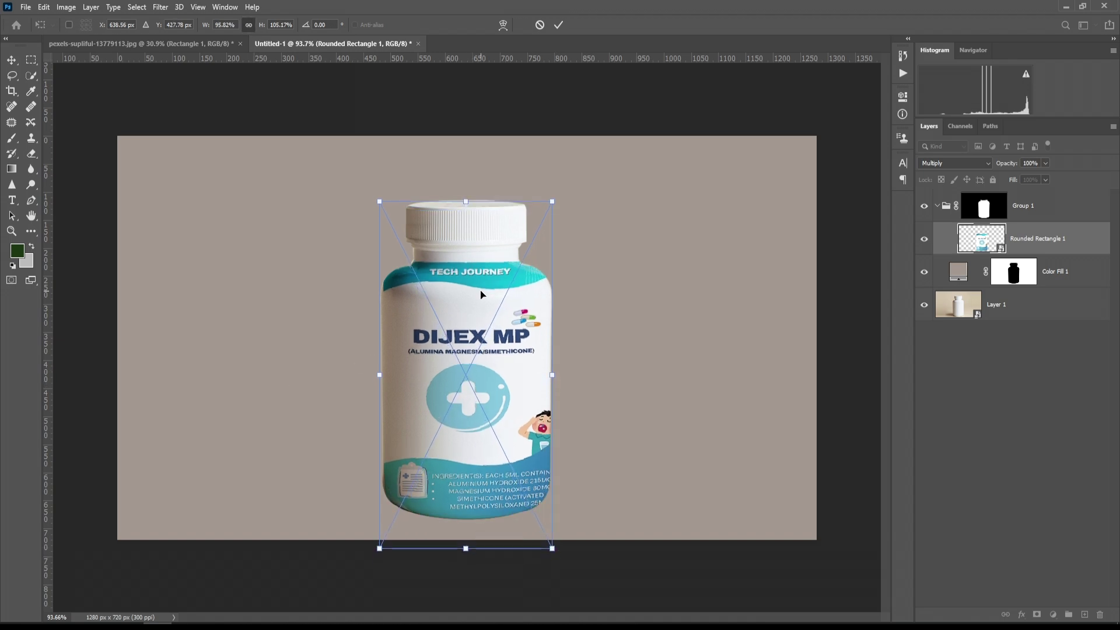
pyautogui.press('Down')
pyautogui.press('Down')
pyautogui.press('Down')
pyautogui.press('Down')
pyautogui.press('Down')
pyautogui.press('Down')
pyautogui.press('Down')
pyautogui.press('Down')
pyautogui.press('Down')
pyautogui.press('Down')
pyautogui.press('Down')
pyautogui.press('Down')
pyautogui.press('Down')
pyautogui.press('Down')
pyautogui.press('Down')
pyautogui.press('Down')
pyautogui.press('Down')
pyautogui.press('Down')
pyautogui.press('Down')
pyautogui.press('Down')
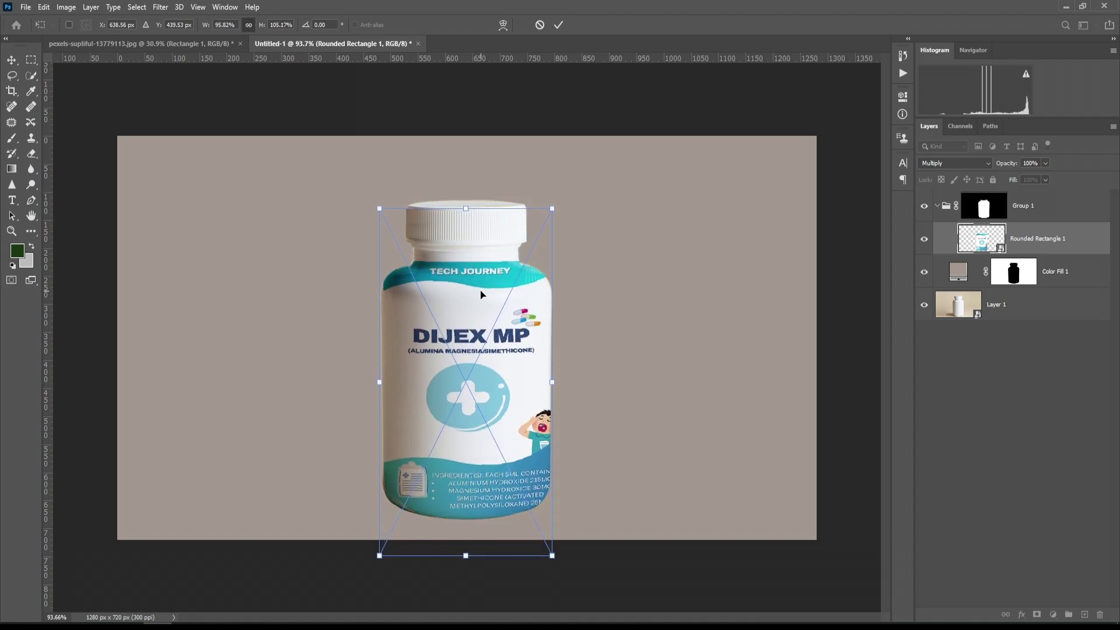
pyautogui.click(559, 26)
# Step: Set the Color Fill 1 layer's blend mode to Multiply
pyautogui.click(1014, 271)
pyautogui.click(953, 163)
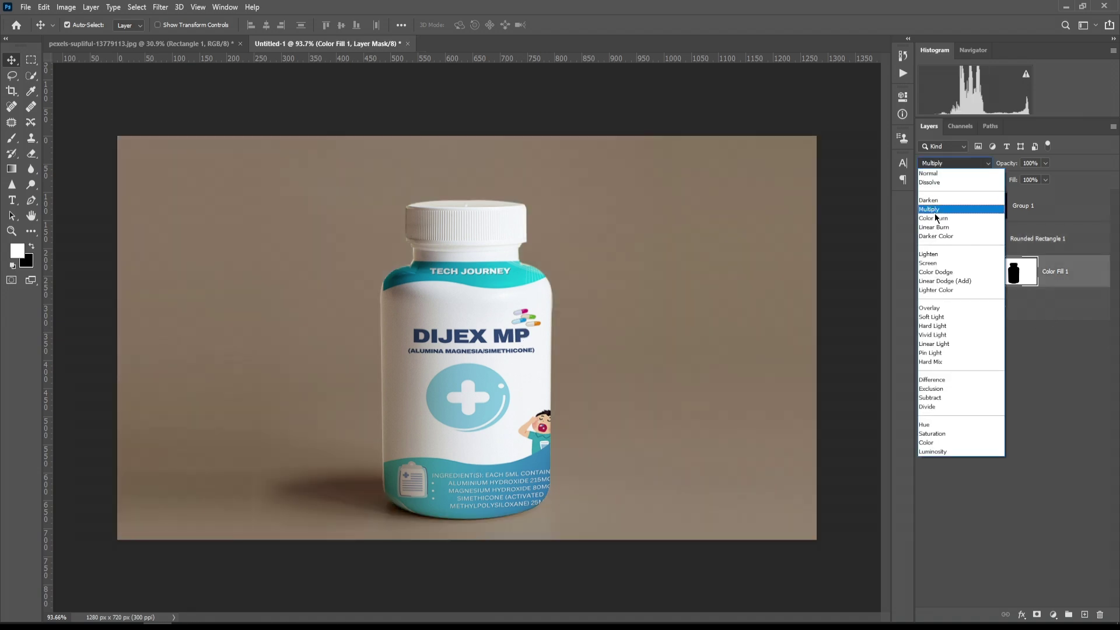
pyautogui.click(935, 209)
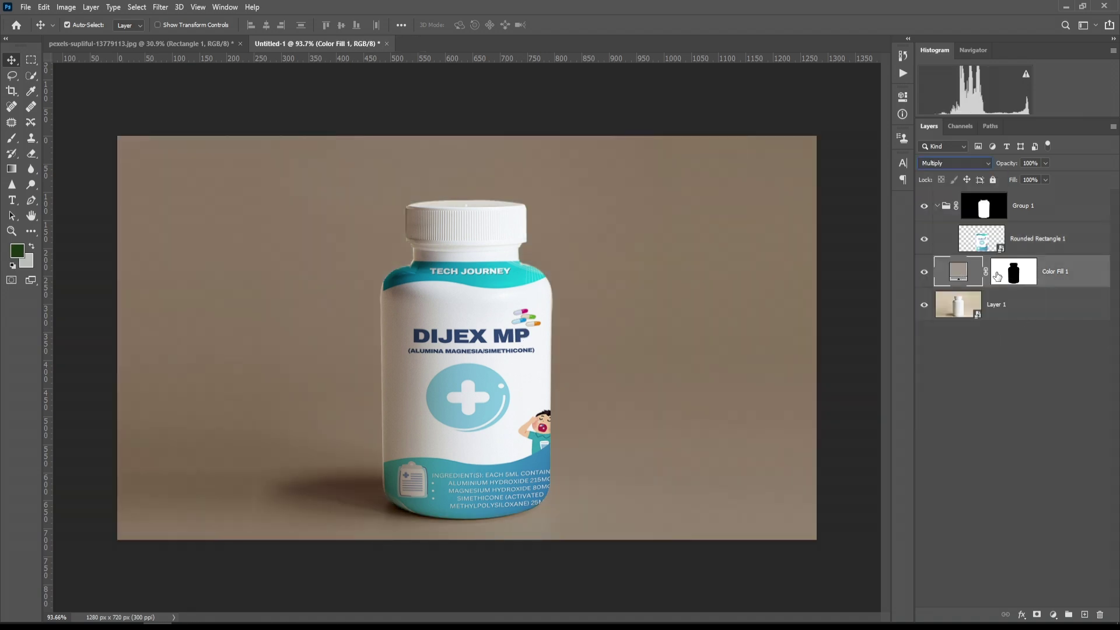
# Step: Duplicate Layer 1 and place the copy inside Group 1 above the Rounded Rectangle 1 layer
pyautogui.moveTo(968, 304); pyautogui.dragTo(1085, 614)
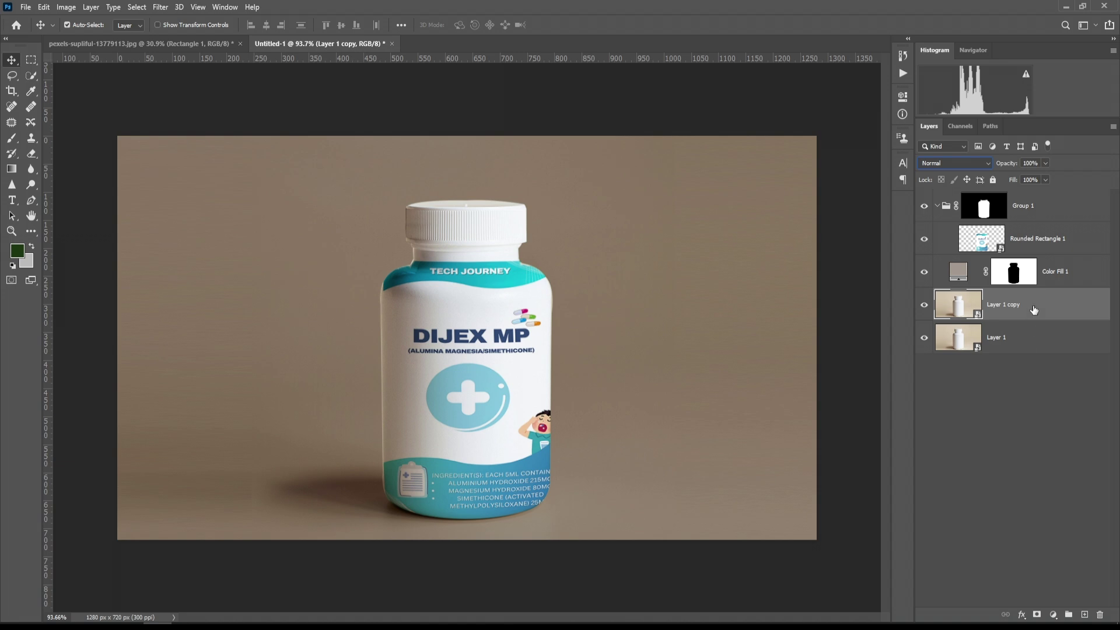
pyautogui.moveTo(1034, 312); pyautogui.dragTo(1029, 226)
# Step: Darken the Layer 1 copy with the Camera Raw Filter, using exposure -2.25, contrast +11 and slightly reduced whites
pyautogui.click(161, 7)
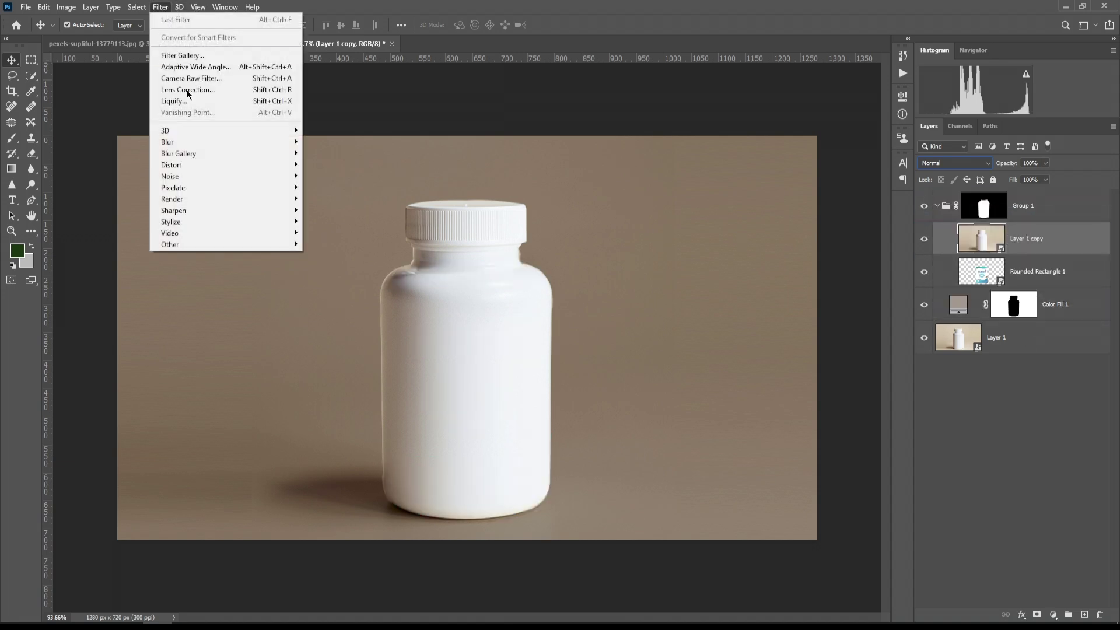
pyautogui.click(192, 79)
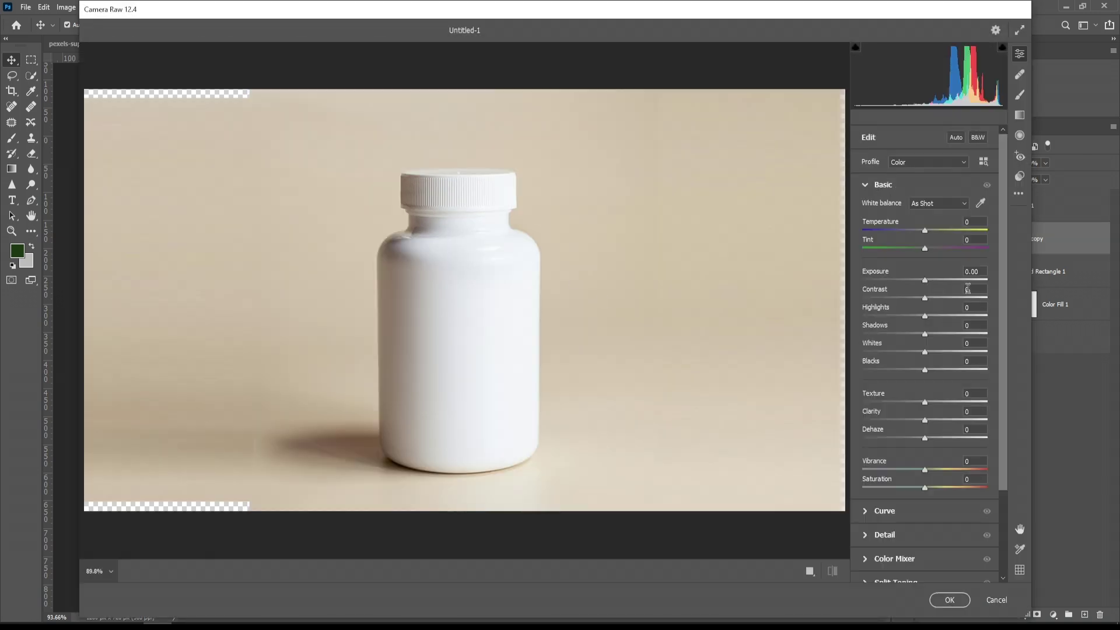
pyautogui.moveTo(925, 281); pyautogui.dragTo(885, 287)
pyautogui.click(512, 268)
pyautogui.click(512, 267)
pyautogui.click(513, 267)
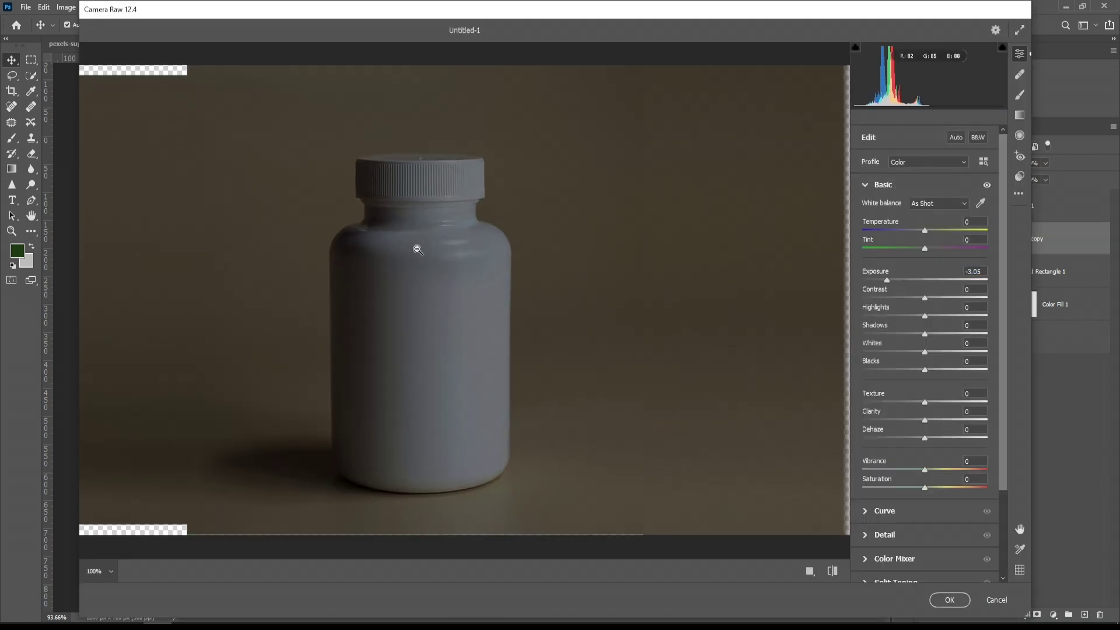
pyautogui.scroll(4, 418, 246)
pyautogui.scroll(-1, 418, 245)
pyautogui.moveTo(885, 284); pyautogui.dragTo(933, 302)
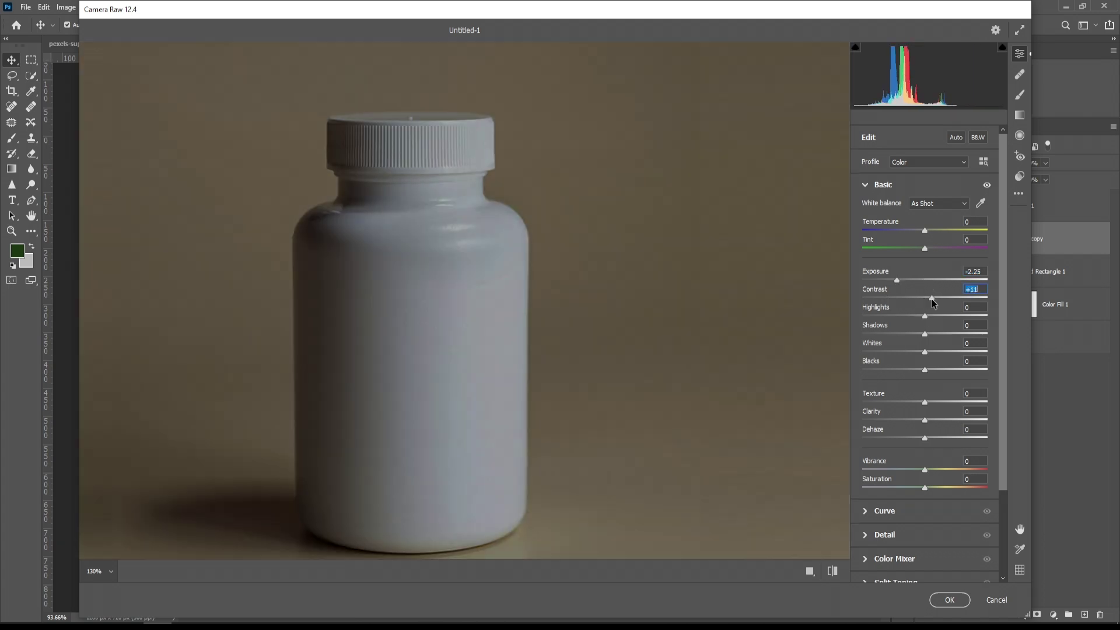
pyautogui.moveTo(925, 353)
pyautogui.mouseDown()
pyautogui.moveTo(900, 353)
pyautogui.moveTo(923, 353)
pyautogui.mouseUp()
pyautogui.press('Return')
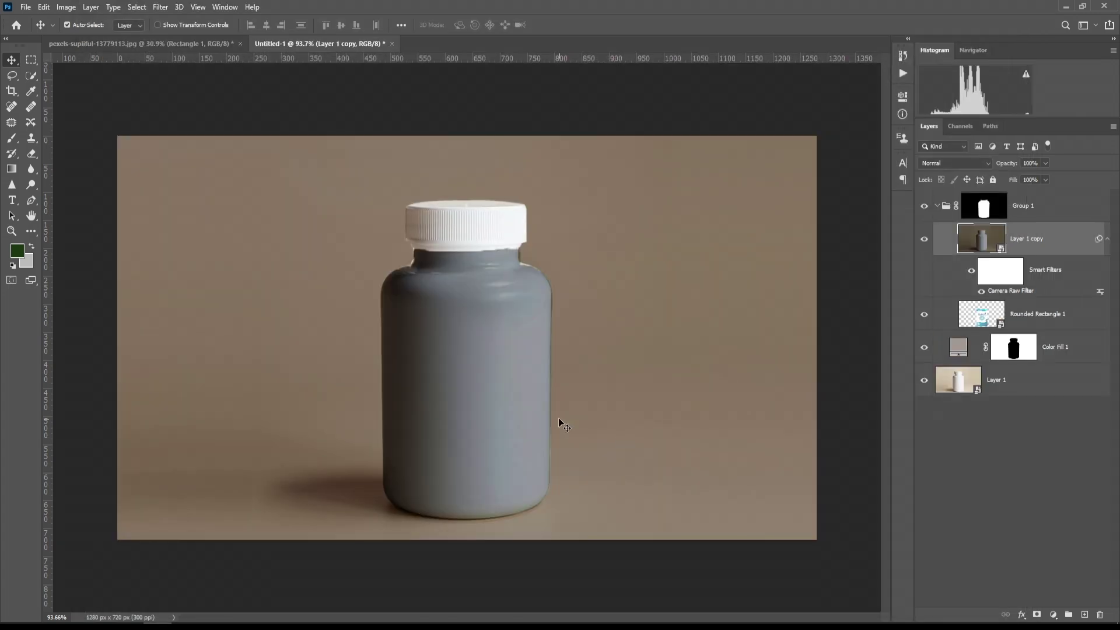
# Step: Set the Layer 1 copy's blend mode to Soft Light with 62% opacity and 68% fill
pyautogui.click(952, 163)
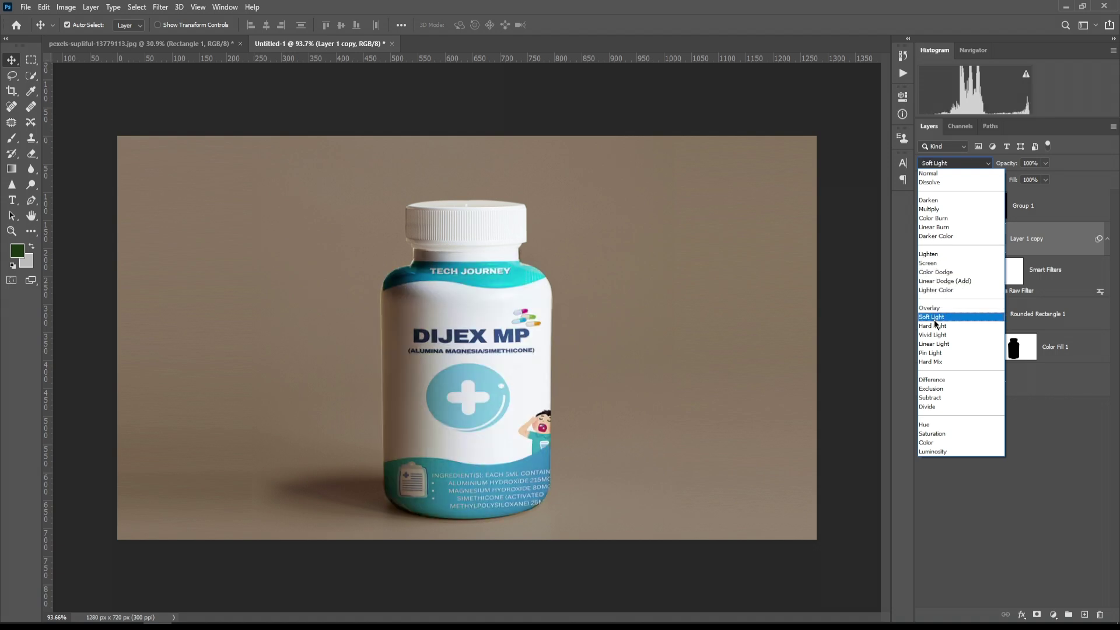
pyautogui.click(933, 317)
pyautogui.moveTo(1012, 164); pyautogui.dragTo(986, 166)
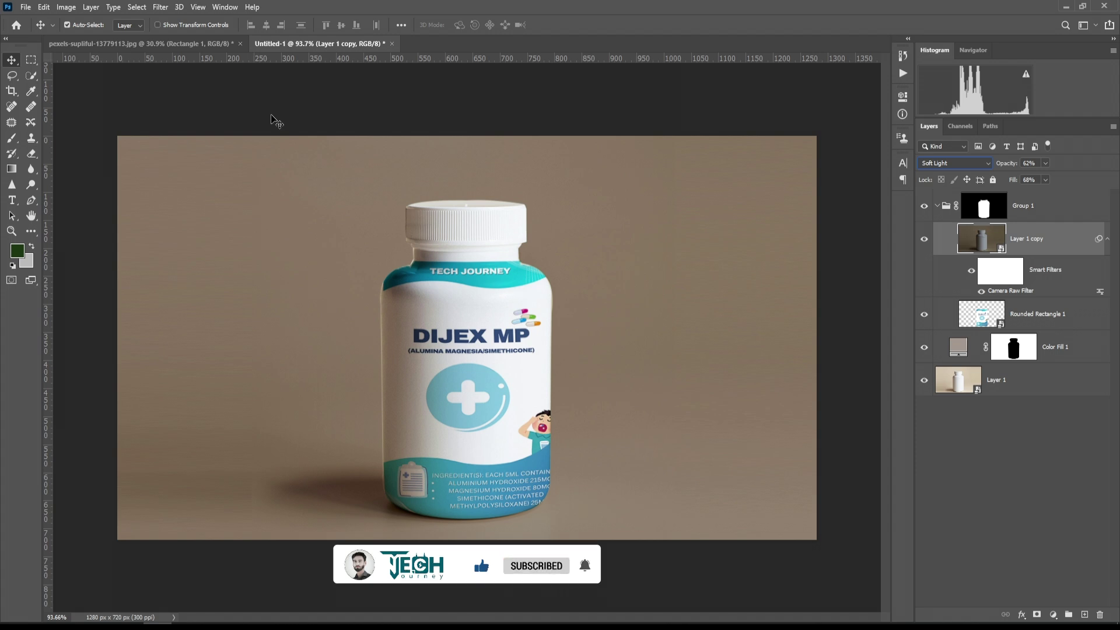
# Step: Nudge the Rounded Rectangle 1 label about 4 px left and about 18 px down on the bottle
pyautogui.click(1042, 318)
pyautogui.hotkey('shift', '+')
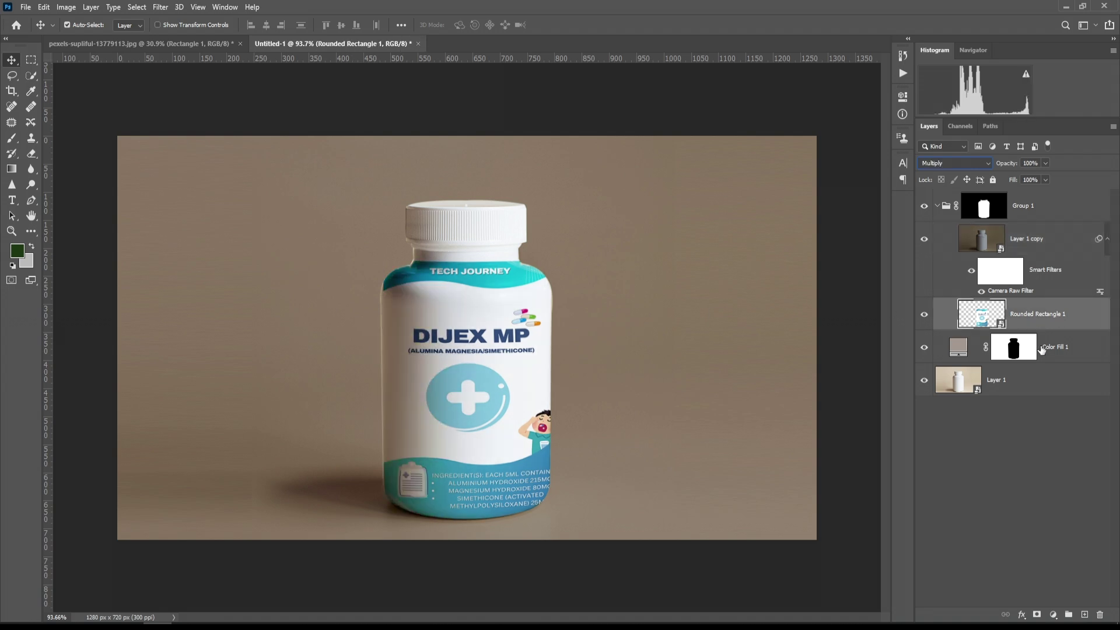
pyautogui.hotkey('shift', '-')
pyautogui.press('Left')
pyautogui.press('Left')
pyautogui.press('Left')
pyautogui.press('Left')
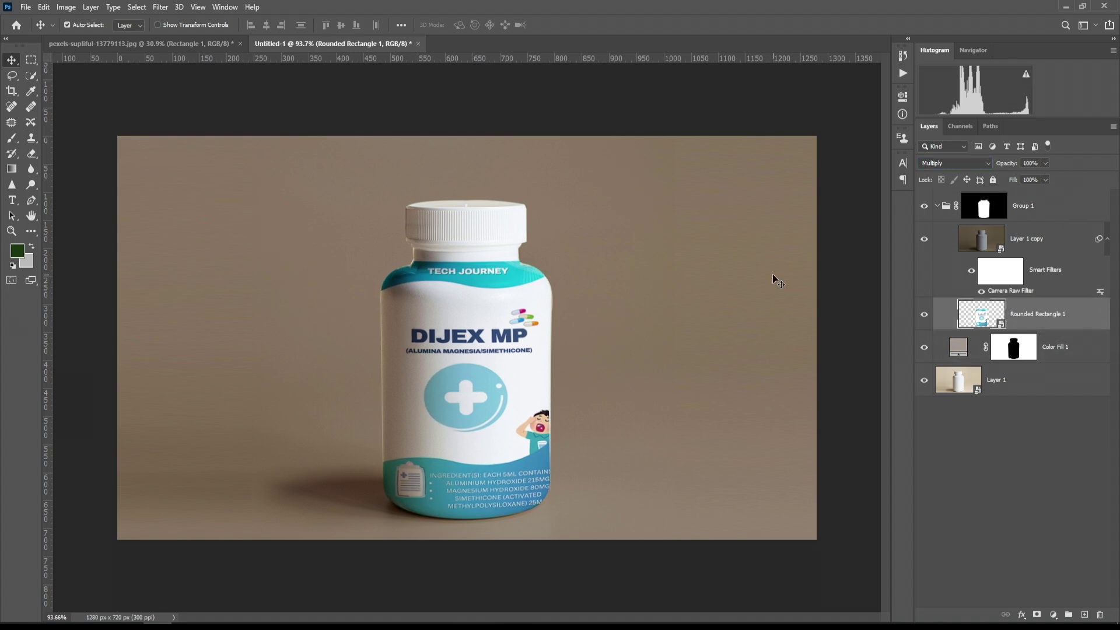
pyautogui.press('Down')
pyautogui.press('Down')
pyautogui.press('Down')
pyautogui.press('Down')
pyautogui.press('Down')
pyautogui.press('Down')
pyautogui.press('Down')
pyautogui.press('Down')
pyautogui.press('Down')
pyautogui.press('Down')
pyautogui.press('Down')
pyautogui.press('Down')
pyautogui.press('Down')
pyautogui.press('Down')
pyautogui.press('Down')
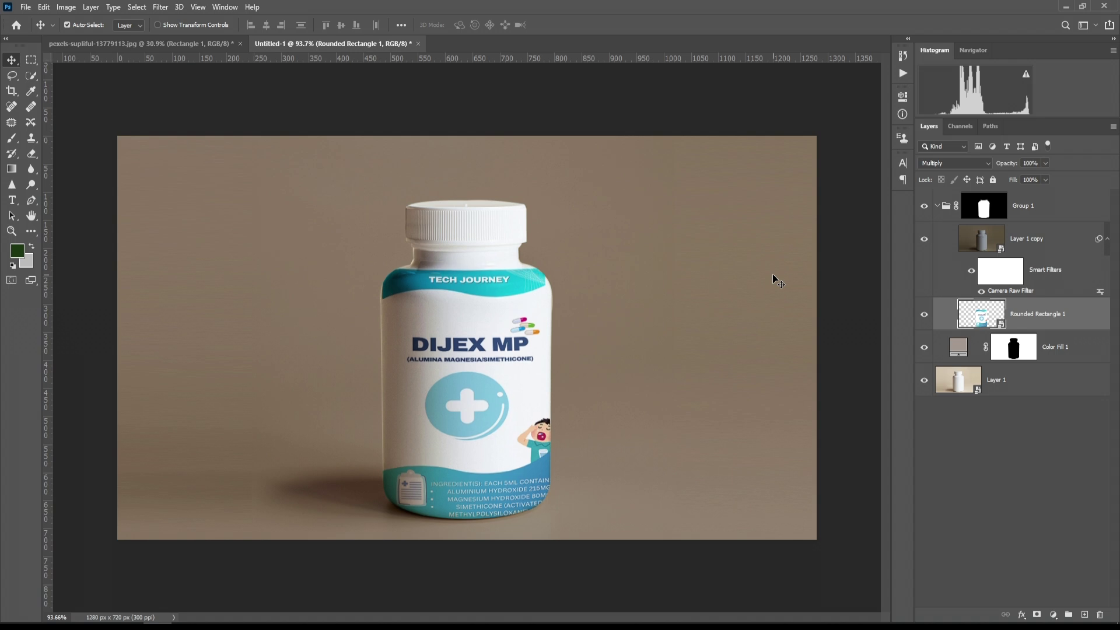
pyautogui.press('Down')
pyautogui.press('Down')
pyautogui.press('Down')
pyautogui.press('Down')
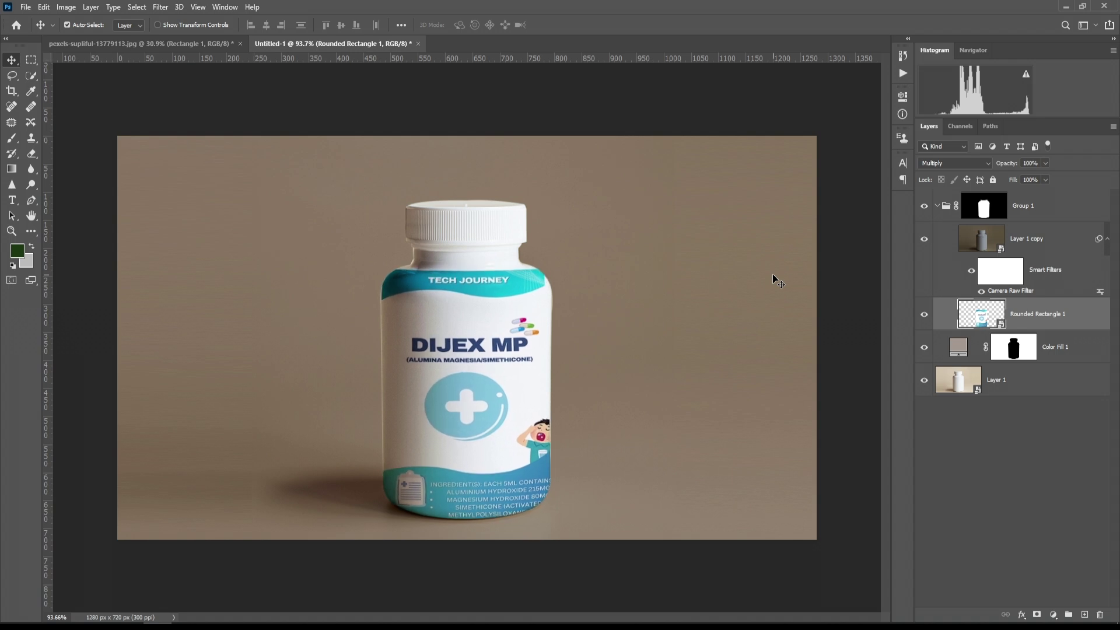